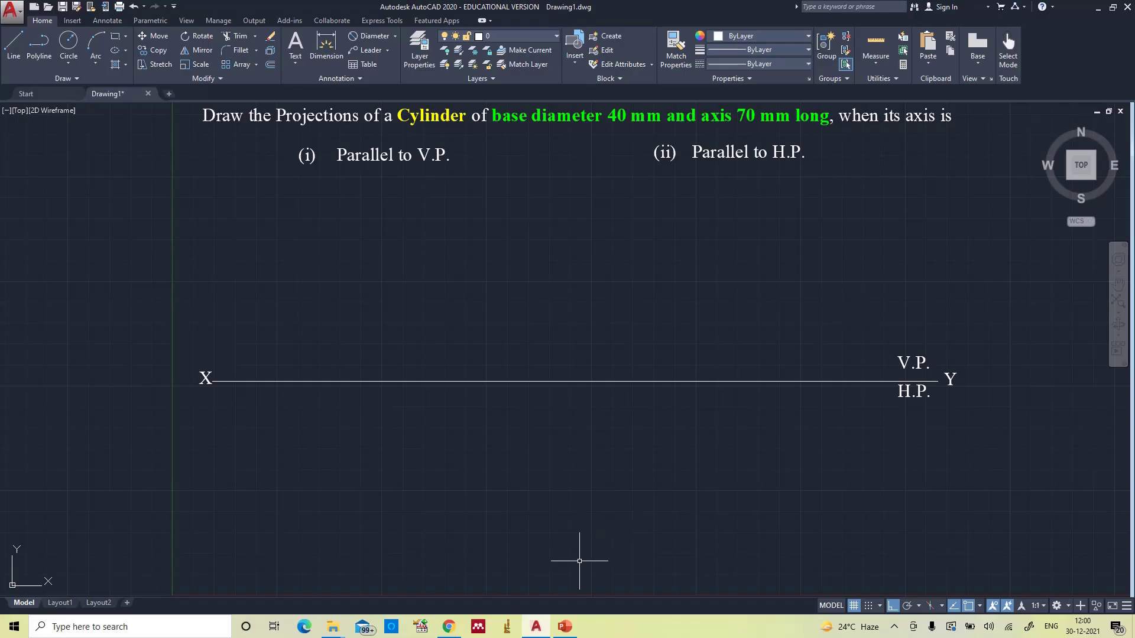
Step: Examine the PowerPoint slide on cylinder projections with the axis parallel to V.P., compare it with the problem statement, and return to AutoCAD
{"action": "left_click", "coordinate": [564, 627]}
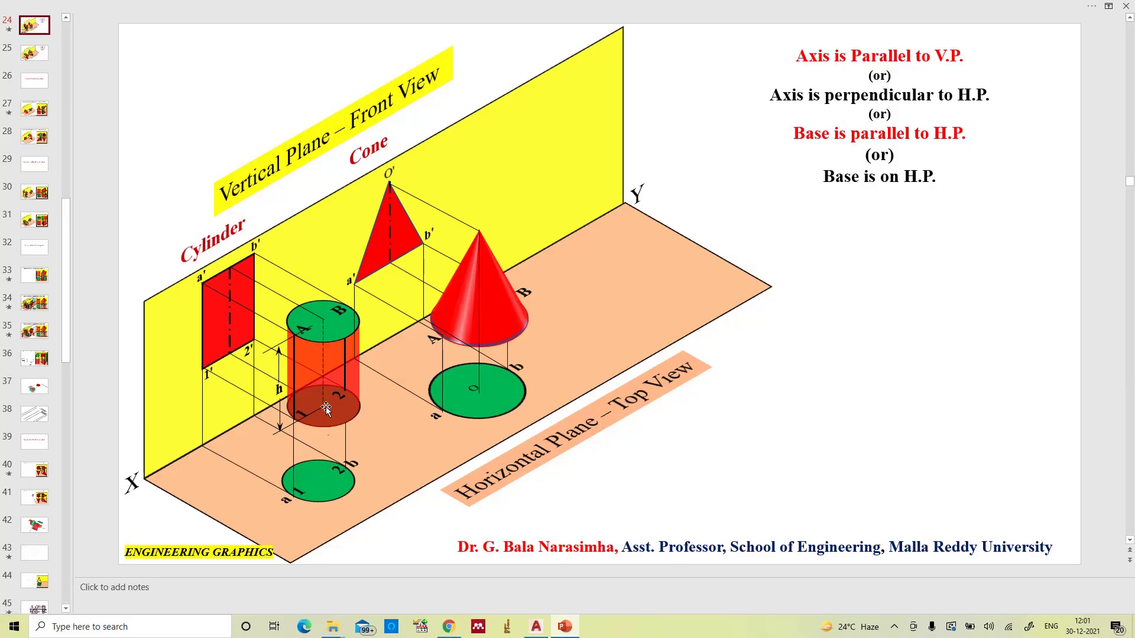
{"action": "left_click", "coordinate": [533, 629]}
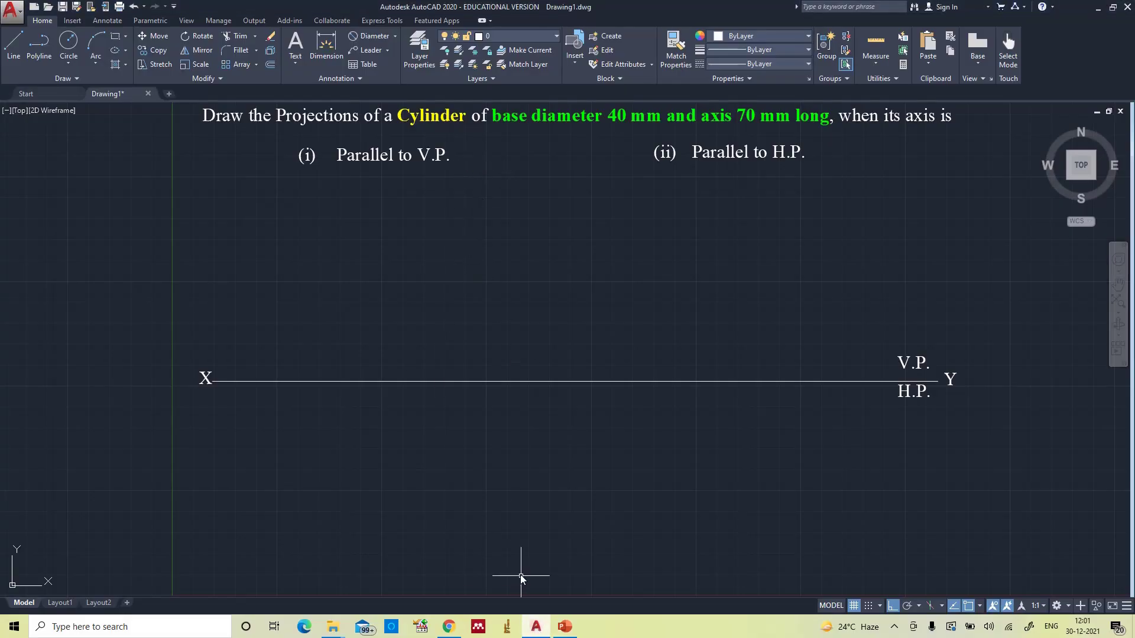
{"action": "left_click", "coordinate": [564, 628]}
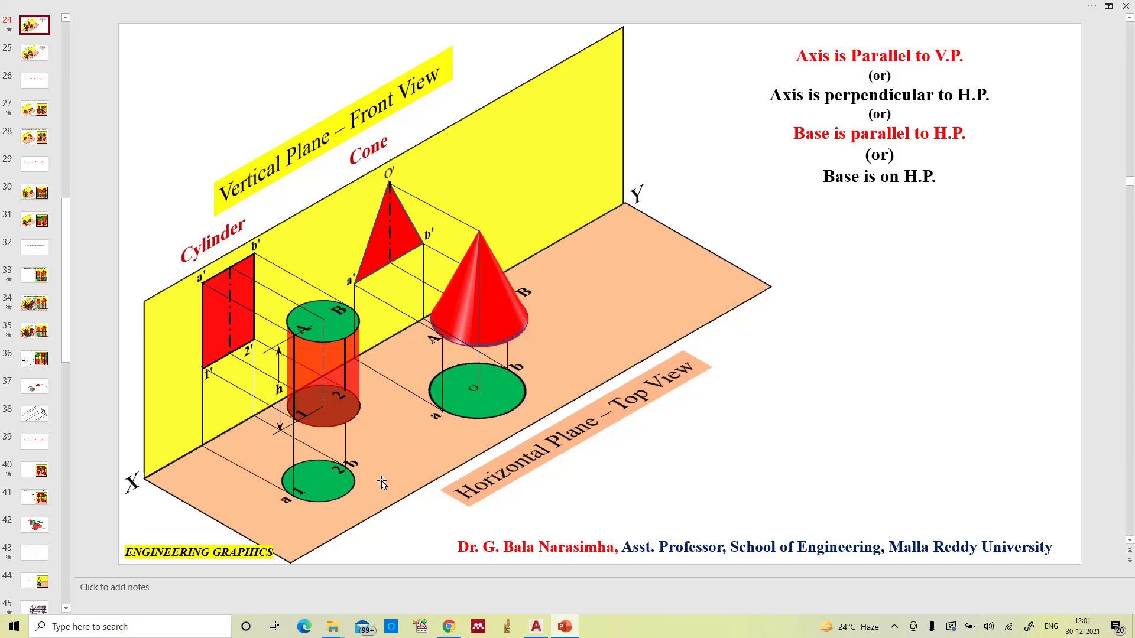
{"action": "left_click", "coordinate": [544, 626]}
Step: Draw a circle of radius 20 mm below the XY line as the cylinder's top view
{"action": "type", "text": "c"}
{"action": "key", "text": "Return"}
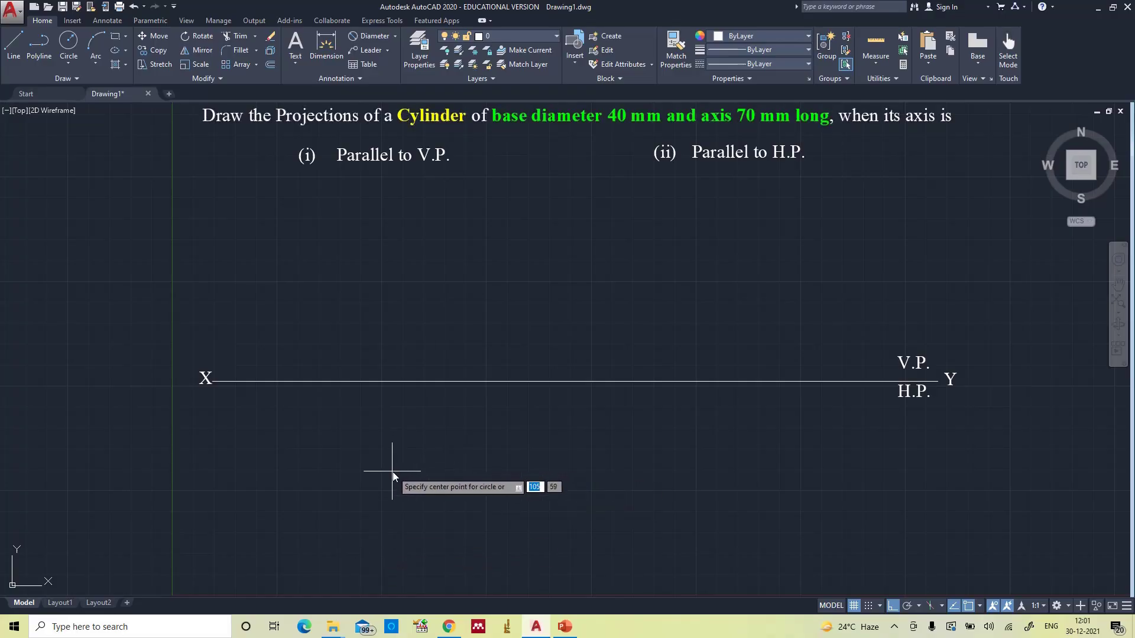
{"action": "left_click", "coordinate": [379, 472]}
{"action": "type", "text": "20"}
{"action": "key", "text": "Return"}
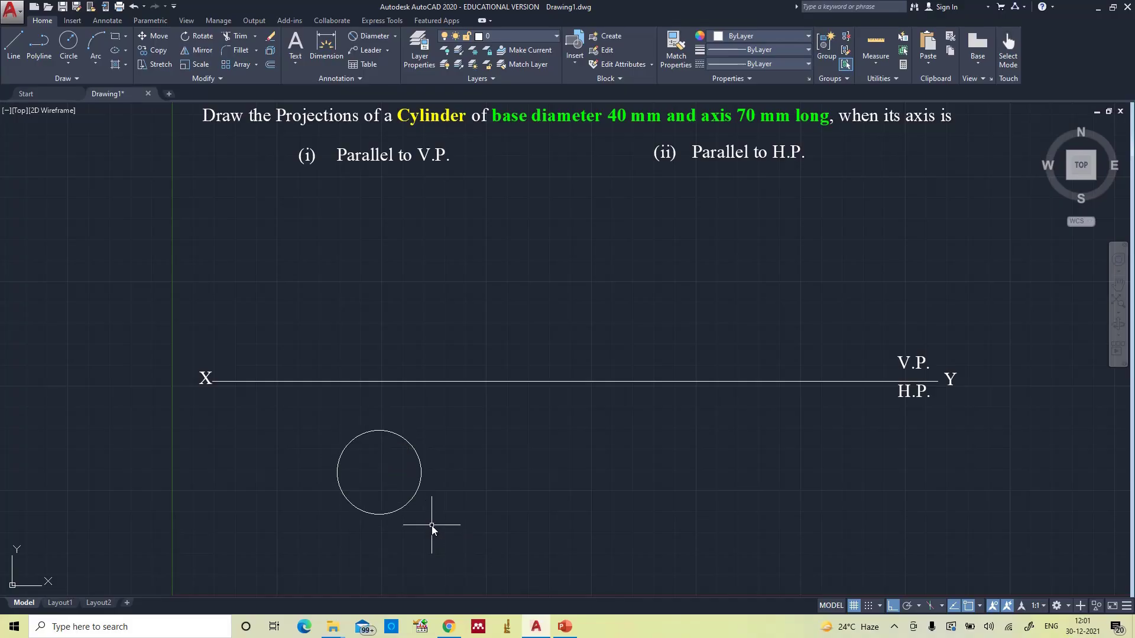
Step: Draw vertical projector lines from the circle's left and right quadrant points up to the XY line
{"action": "type", "text": "l"}
{"action": "key", "text": "Return"}
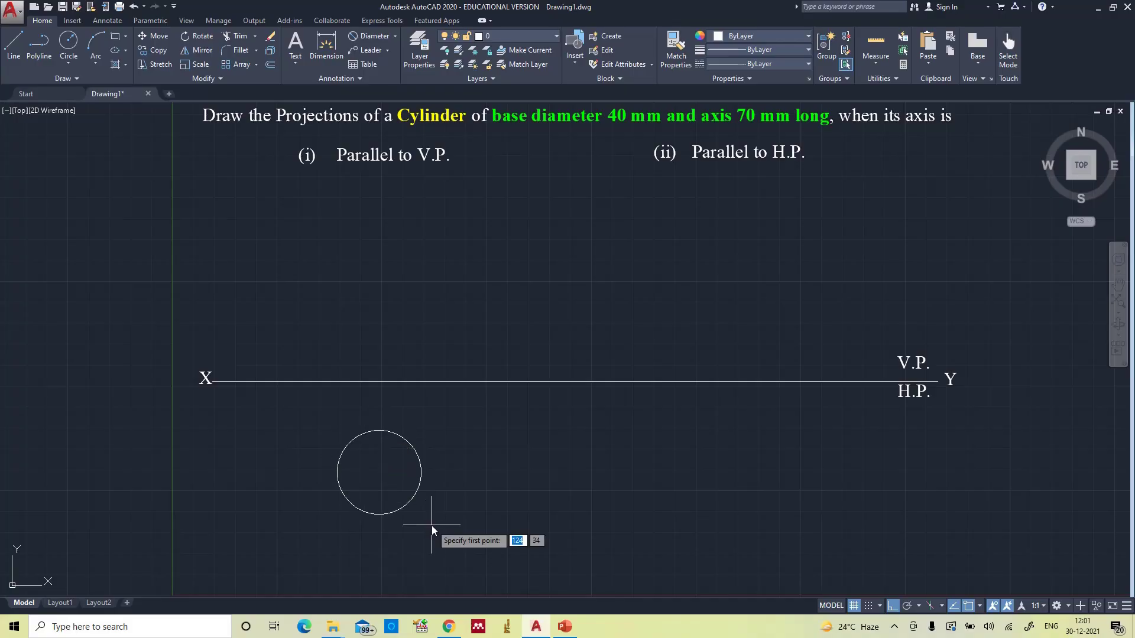
{"action": "left_click", "coordinate": [337, 472]}
{"action": "left_click", "coordinate": [337, 382]}
{"action": "key", "text": "Return"}
{"action": "key", "text": "Return"}
{"action": "left_click", "coordinate": [420, 471]}
{"action": "left_click", "coordinate": [421, 382]}
{"action": "key", "text": "Return"}
Step: Draw a projector from the circle's centre up to the XY line and a 70 mm vertical axis line above XY
{"action": "key", "text": "Return"}
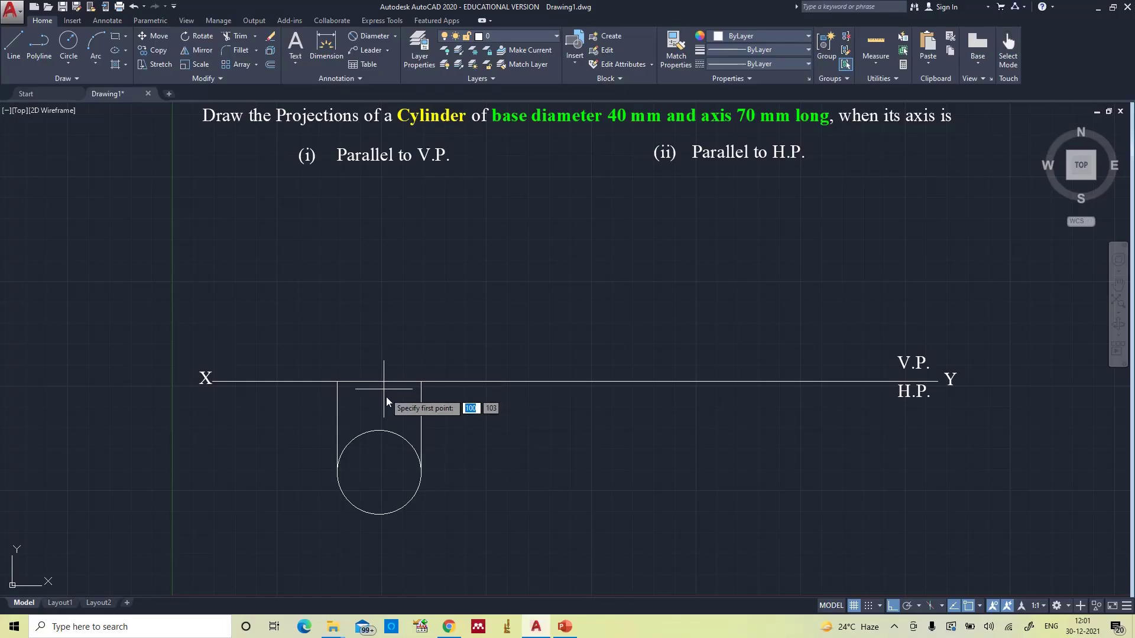
{"action": "left_click", "coordinate": [379, 473]}
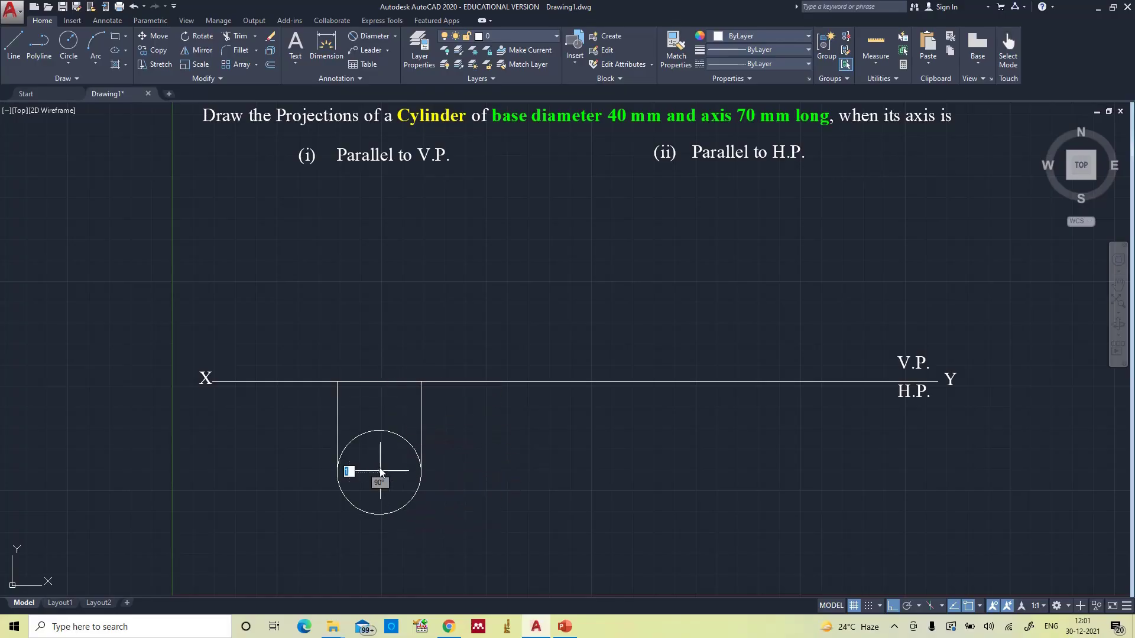
{"action": "left_click", "coordinate": [379, 382]}
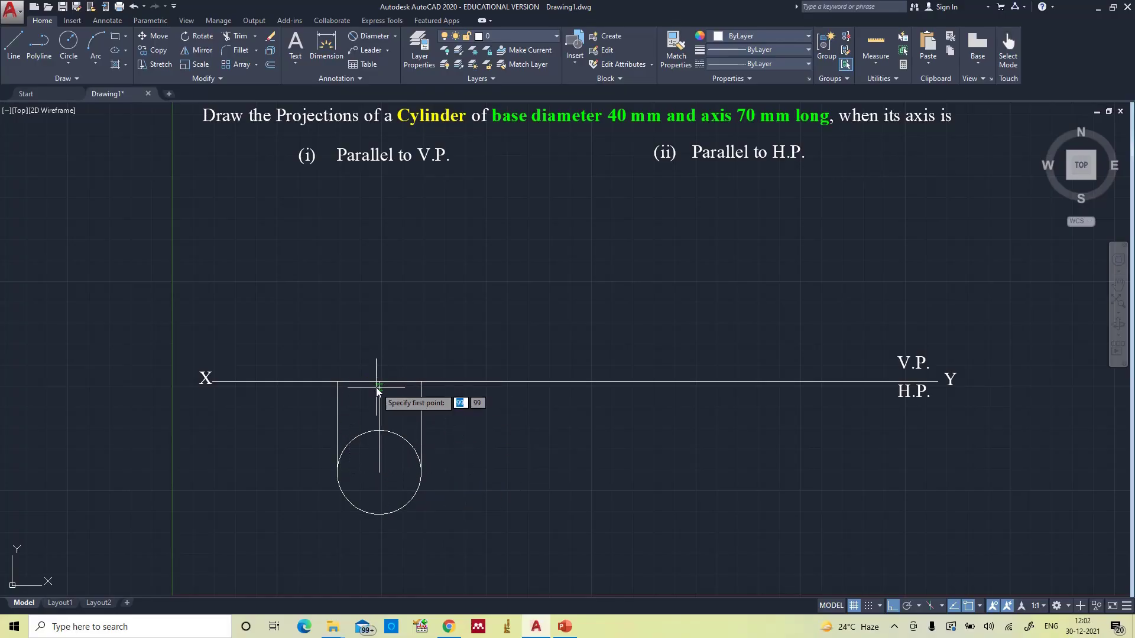
{"action": "type", "text": "70"}
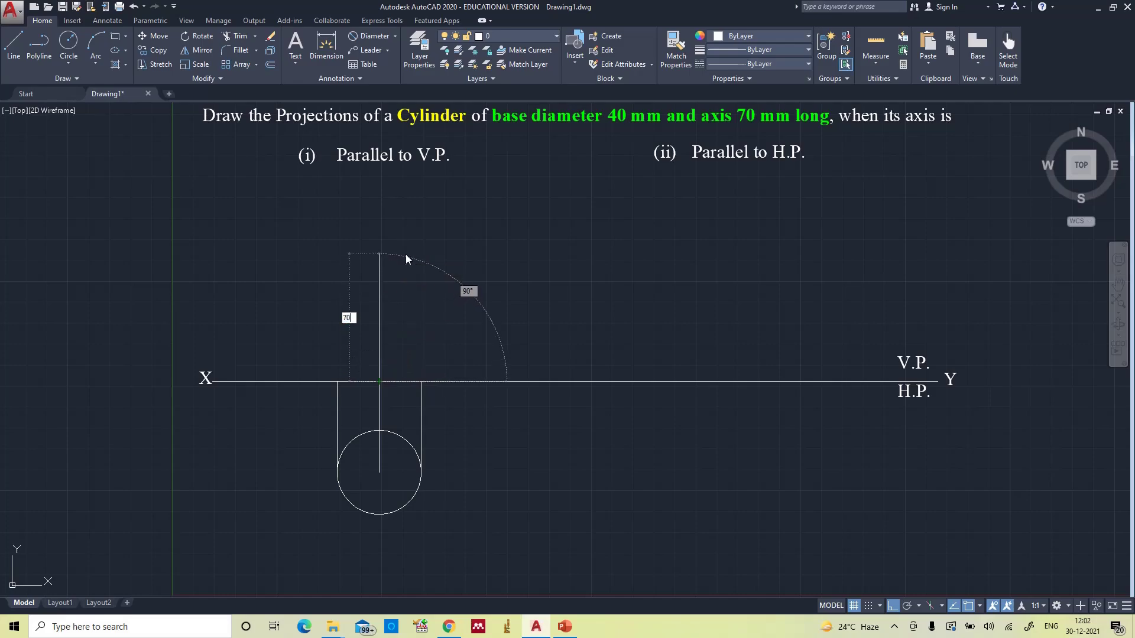
{"action": "key", "text": "Return"}
{"action": "key", "text": "Escape"}
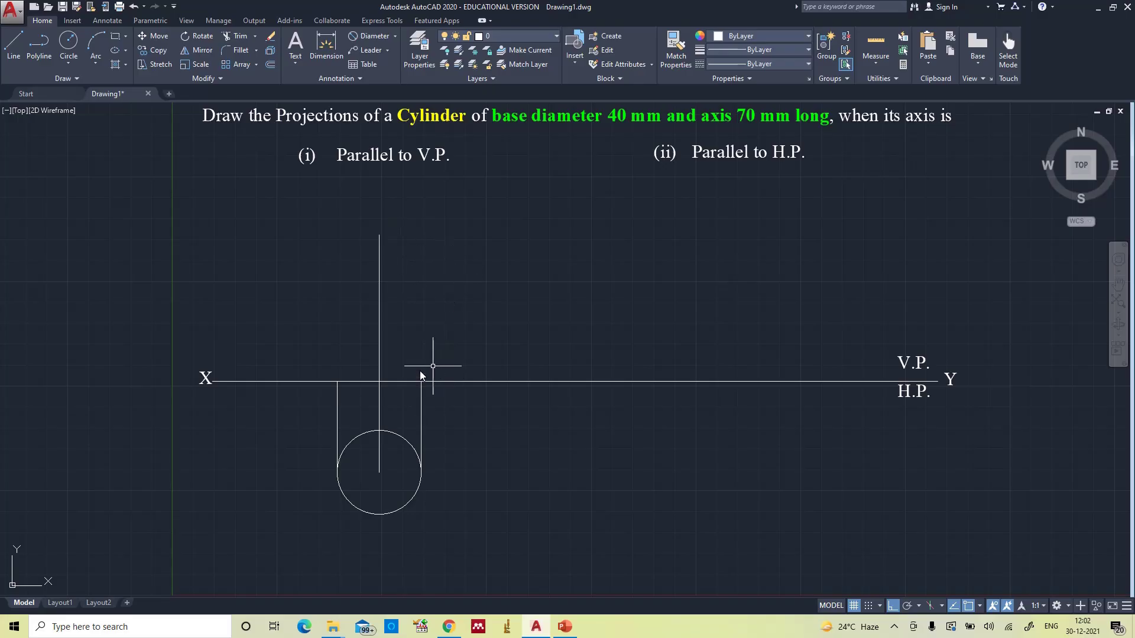
Step: Draw 70 mm vertical lines upward from XY at the left and right projectors as the front view's sides
{"action": "key", "text": "l"}
{"action": "key", "text": "Return"}
{"action": "left_click", "coordinate": [337, 382]}
{"action": "type", "text": "70"}
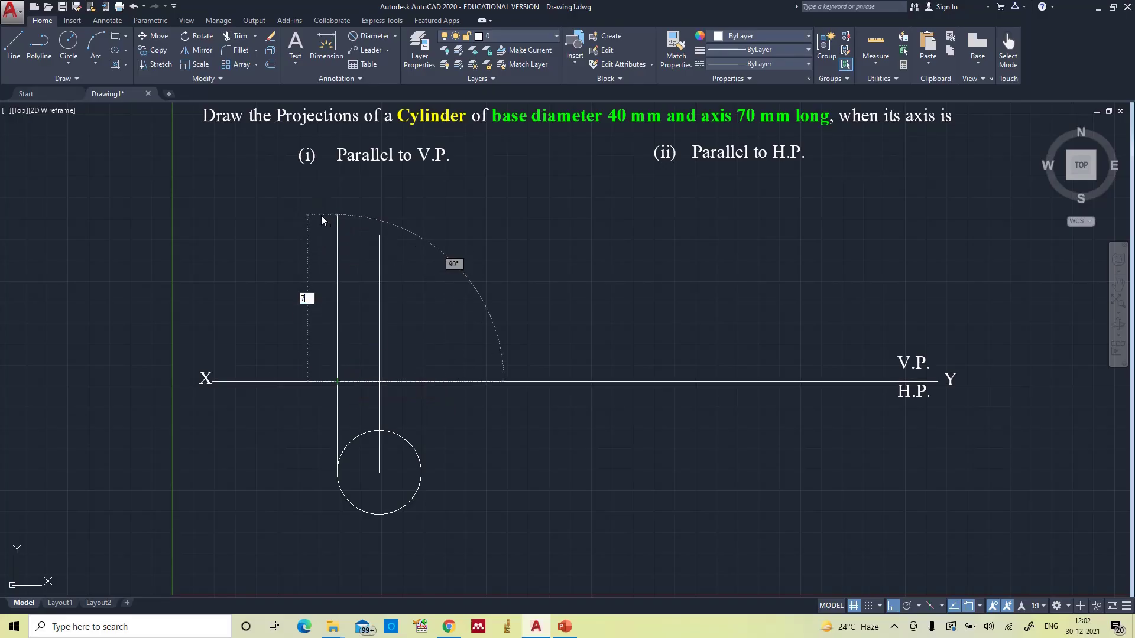
{"action": "key", "text": "Return"}
{"action": "key", "text": "Return"}
{"action": "key", "text": "Return"}
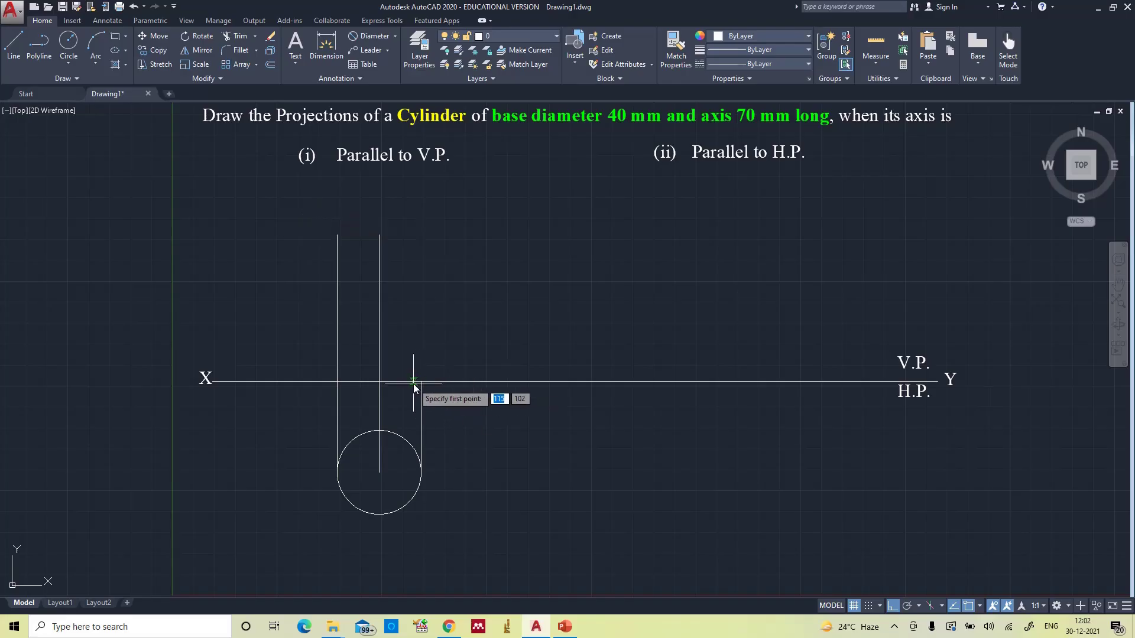
{"action": "left_click", "coordinate": [420, 381]}
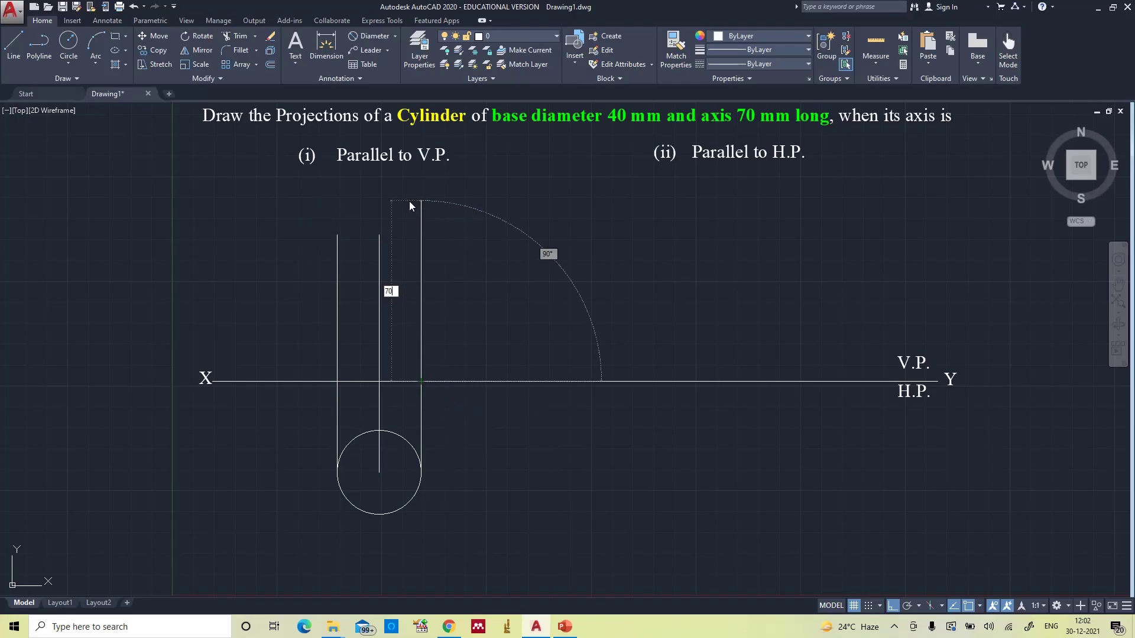
{"action": "key", "text": "Escape"}
Step: Close the front view rectangle with a top edge joining the side lines and a base edge along XY
{"action": "key", "text": "Return"}
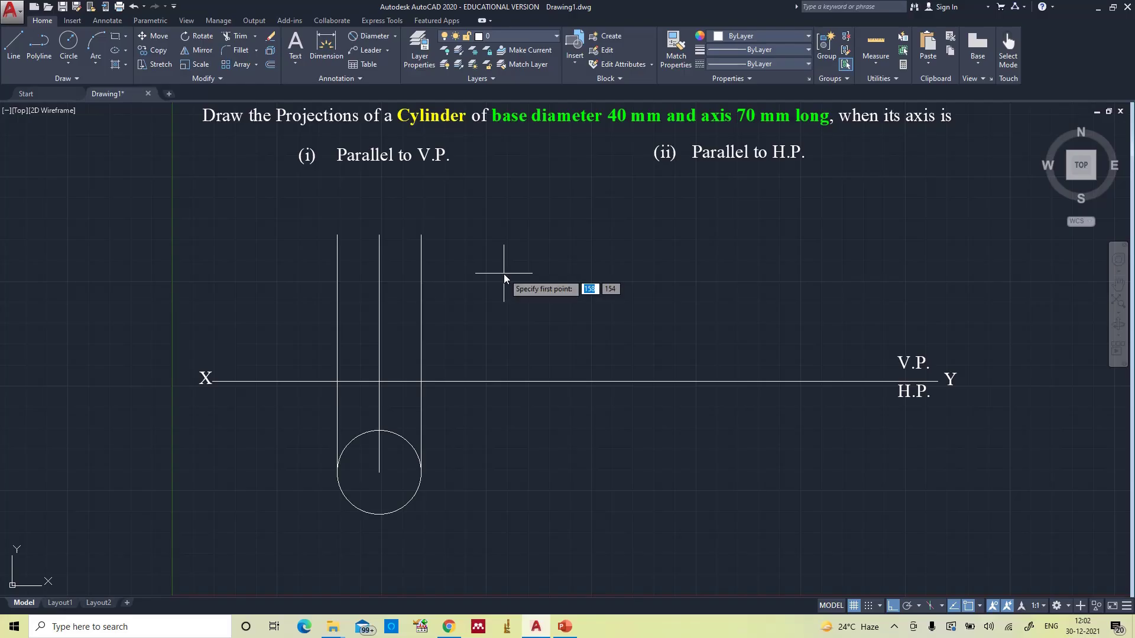
{"action": "left_click", "coordinate": [337, 235]}
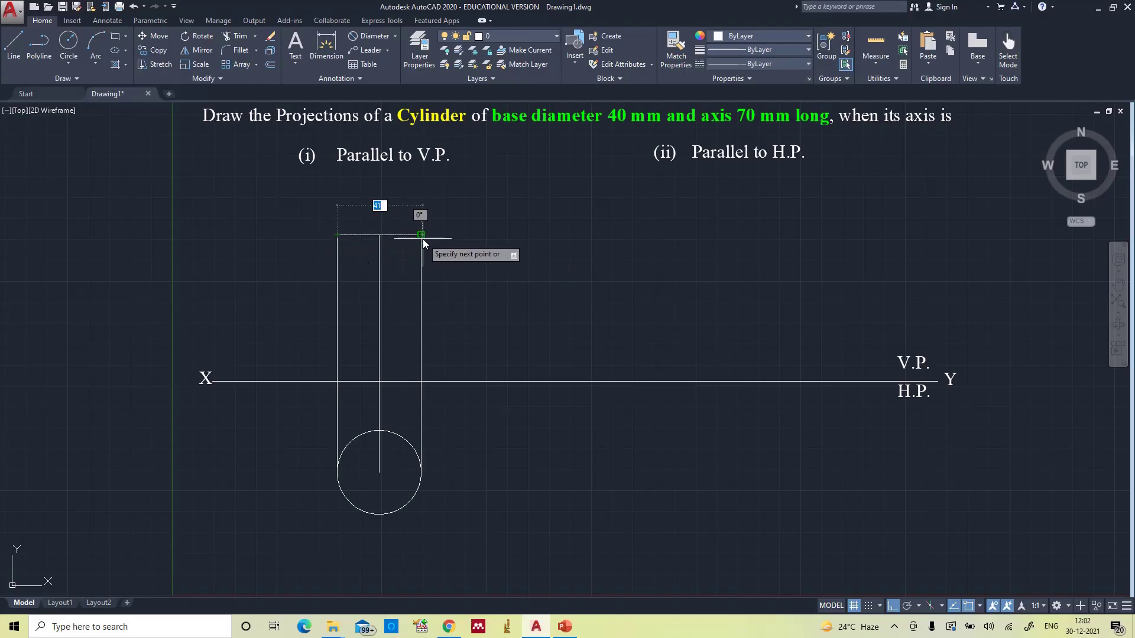
{"action": "left_click", "coordinate": [423, 238]}
{"action": "key", "text": "Return"}
{"action": "key", "text": "Return"}
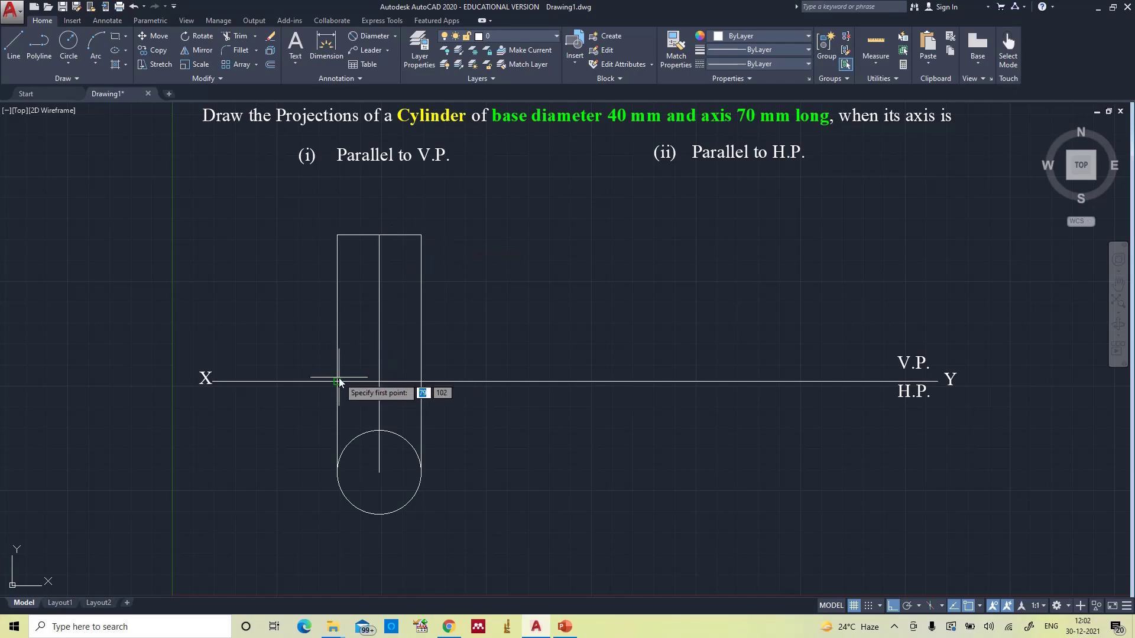
{"action": "left_click", "coordinate": [336, 381]}
{"action": "left_click", "coordinate": [421, 382]}
{"action": "key", "text": "Return"}
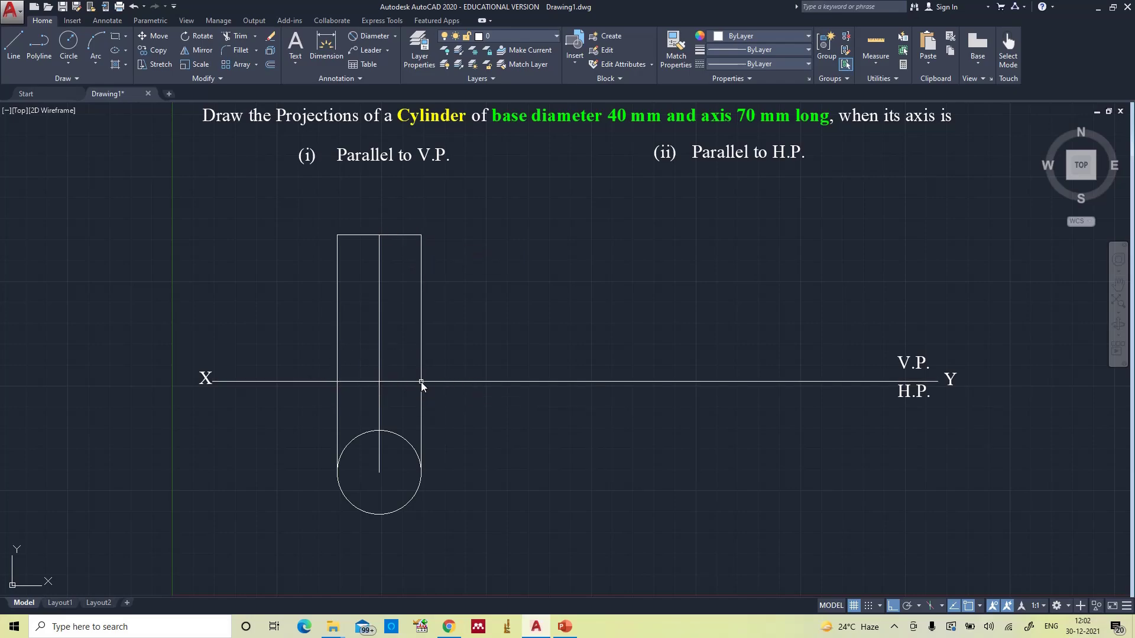
Step: Set the front view rectangle's four edges and the top view circle to red with a 0.40 mm lineweight
{"action": "left_click", "coordinate": [394, 236]}
{"action": "left_click", "coordinate": [409, 381]}
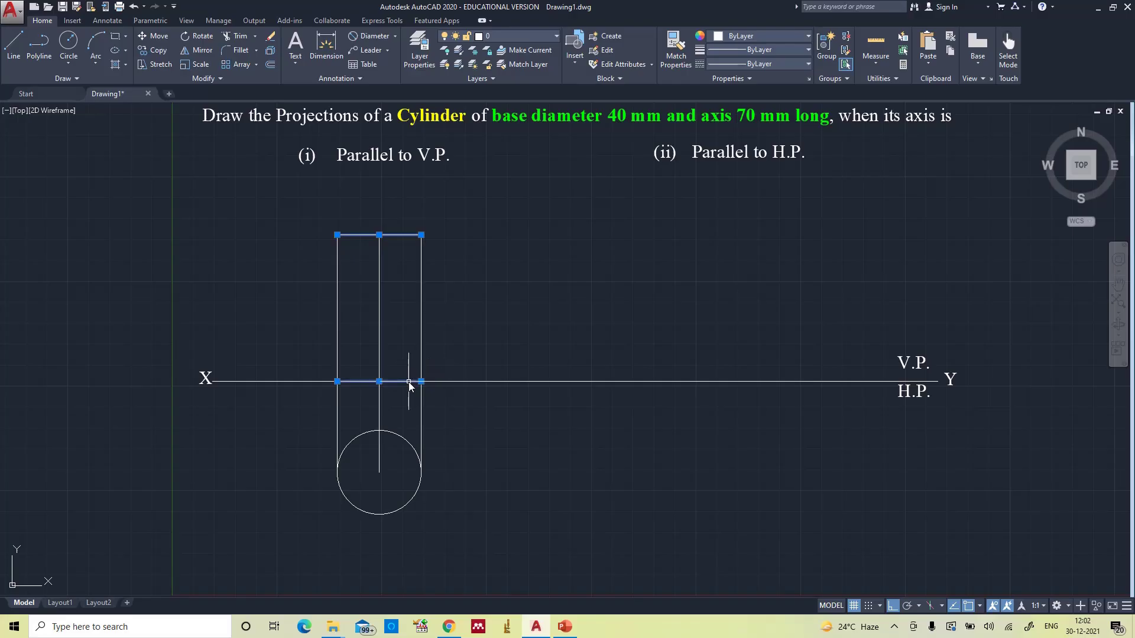
{"action": "left_click", "coordinate": [421, 345]}
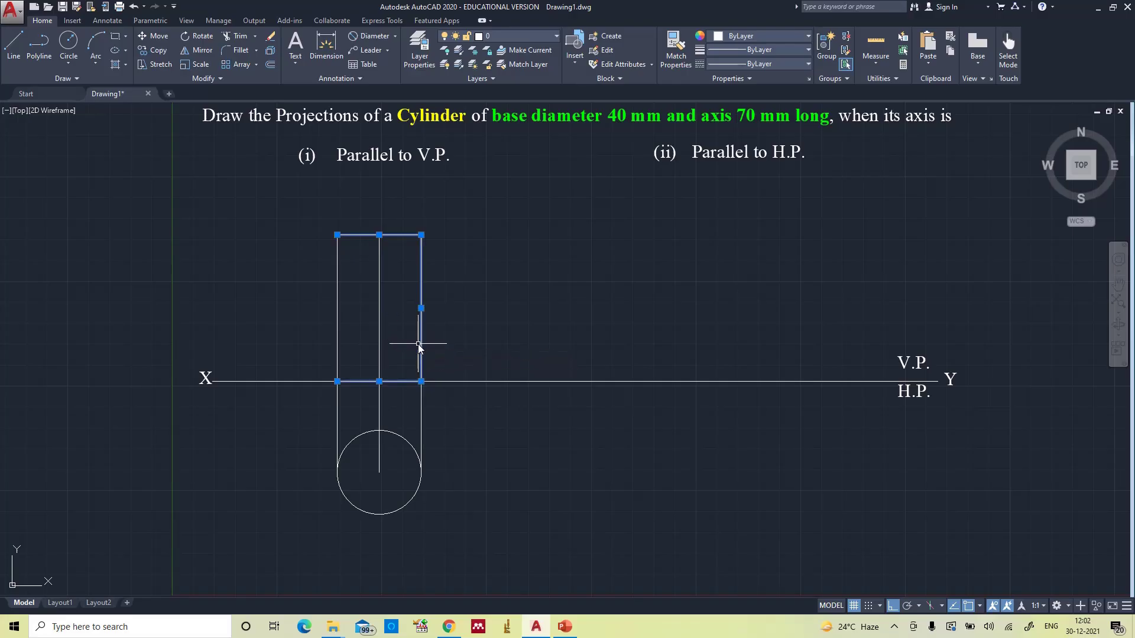
{"action": "left_click", "coordinate": [337, 342]}
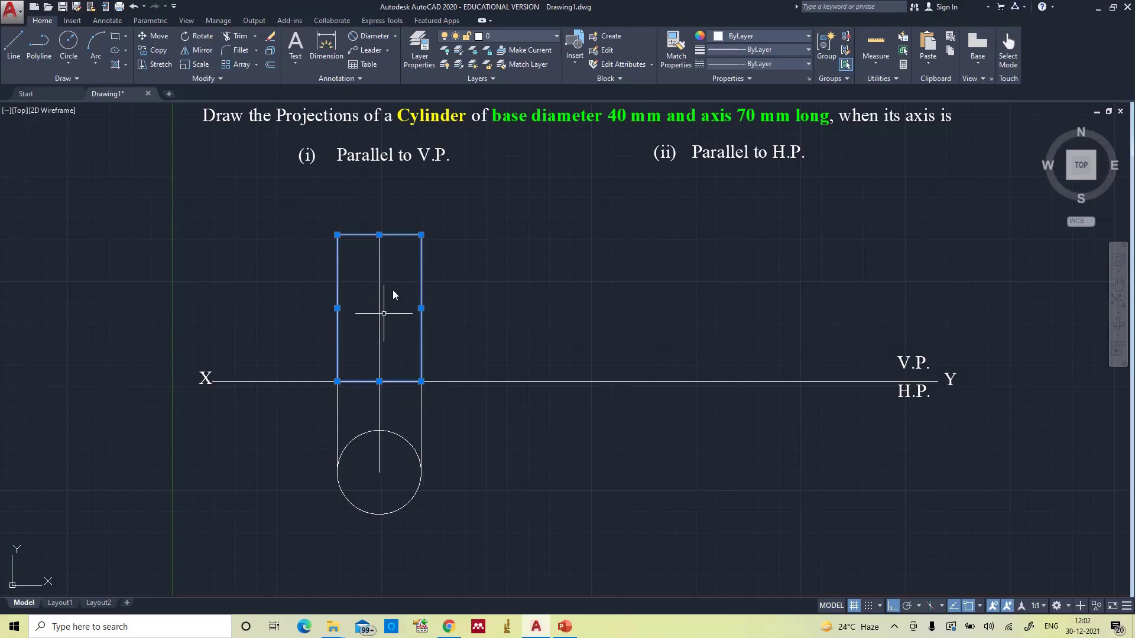
{"action": "left_click", "coordinate": [397, 433]}
{"action": "left_click", "coordinate": [731, 39]}
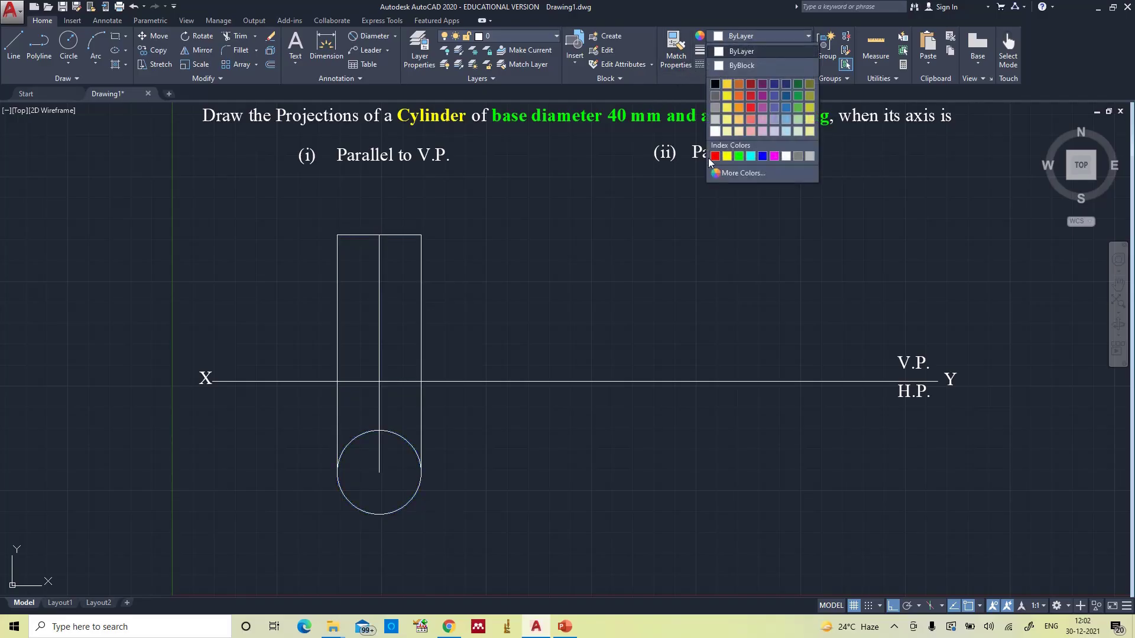
{"action": "left_click", "coordinate": [716, 156]}
{"action": "left_click", "coordinate": [753, 49]}
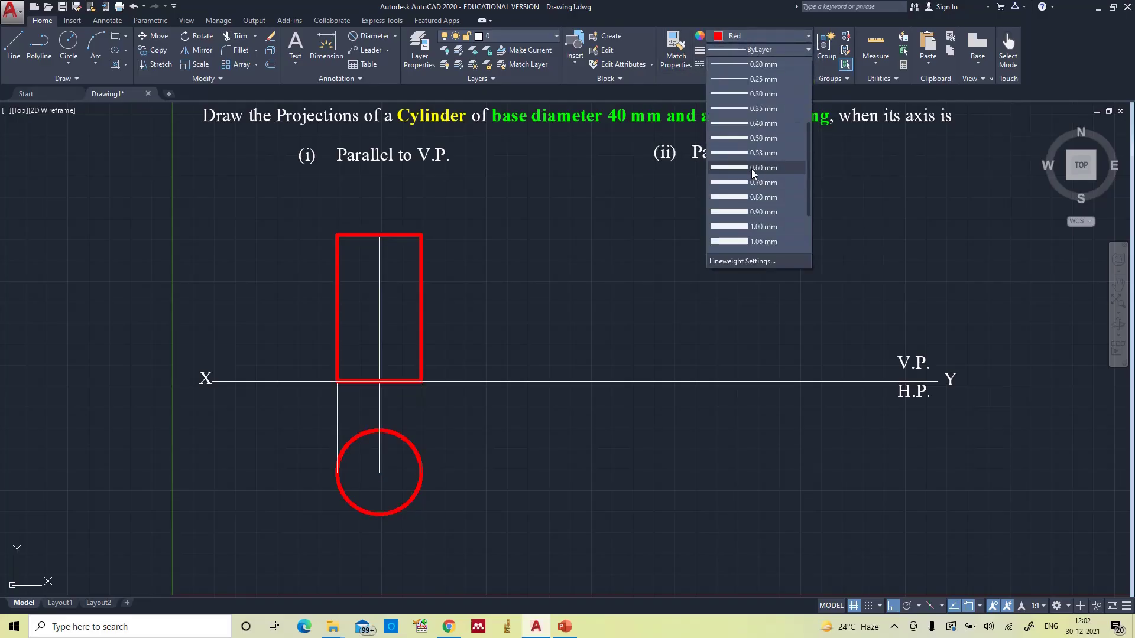
{"action": "left_click", "coordinate": [754, 125]}
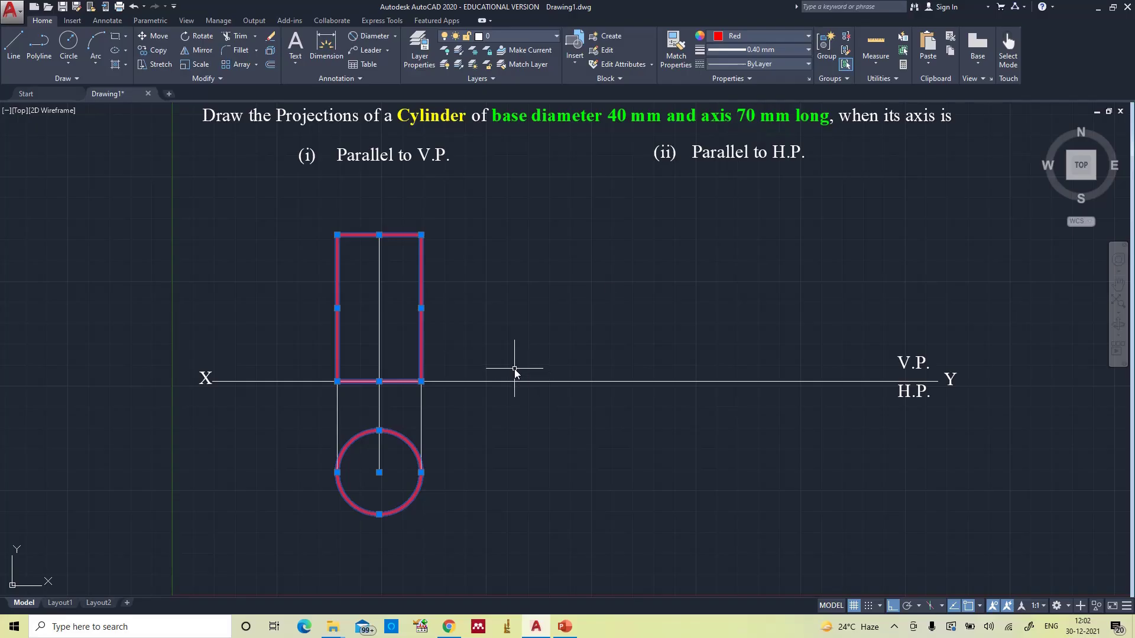
{"action": "key", "text": "Escape"}
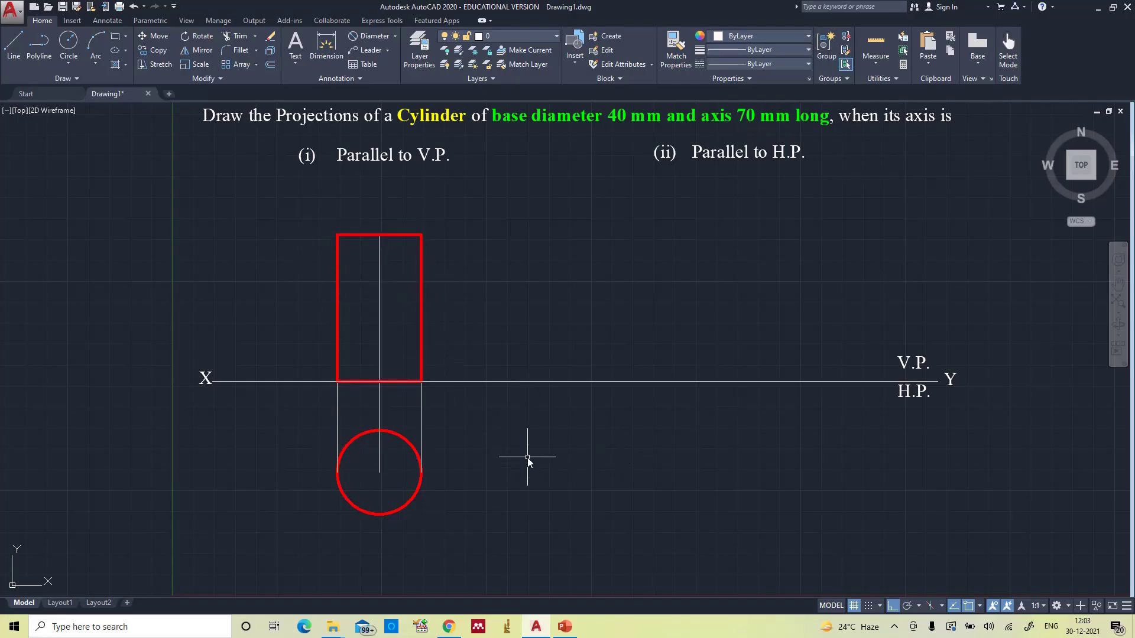
{"action": "type", "text": "TEXT"}
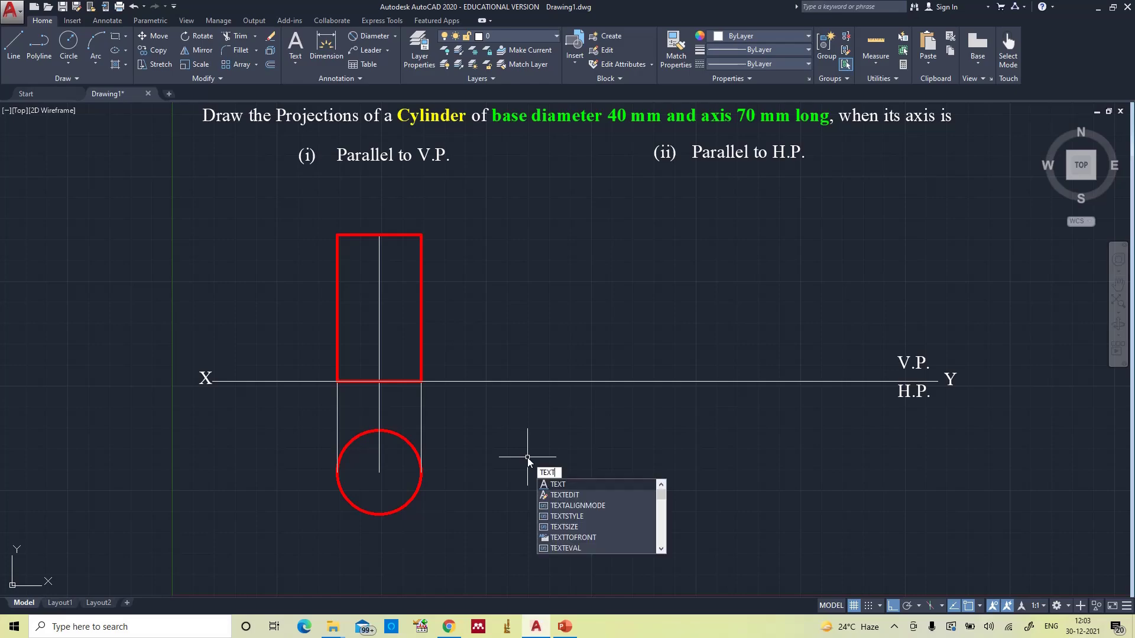
{"action": "key", "text": "Return"}
{"action": "left_click", "coordinate": [322, 467]}
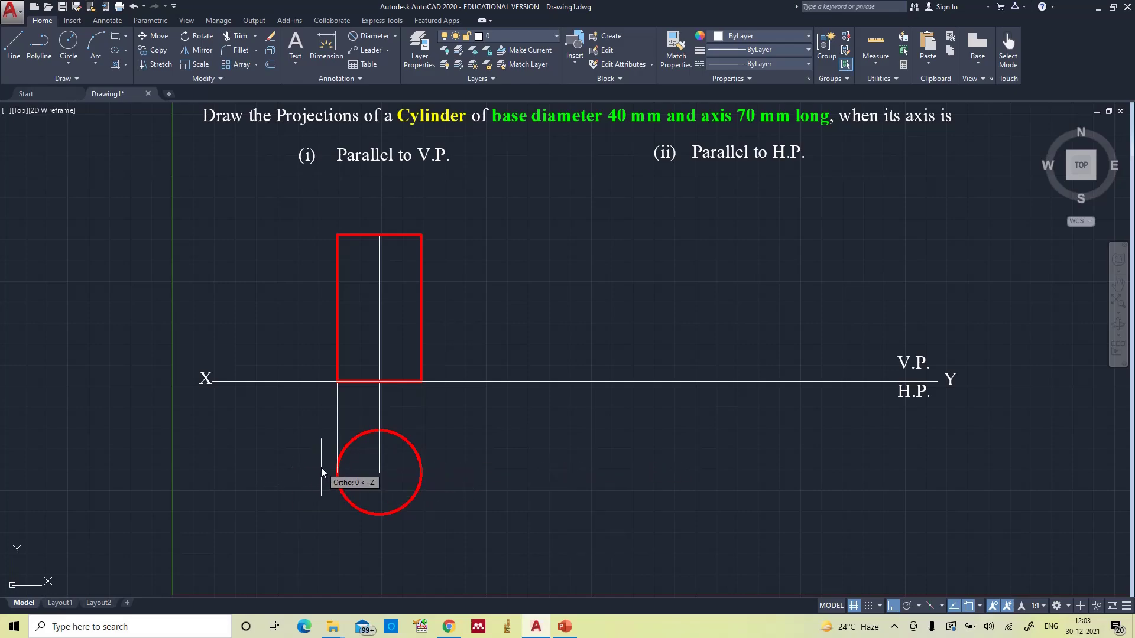
{"action": "left_click", "coordinate": [566, 627]}
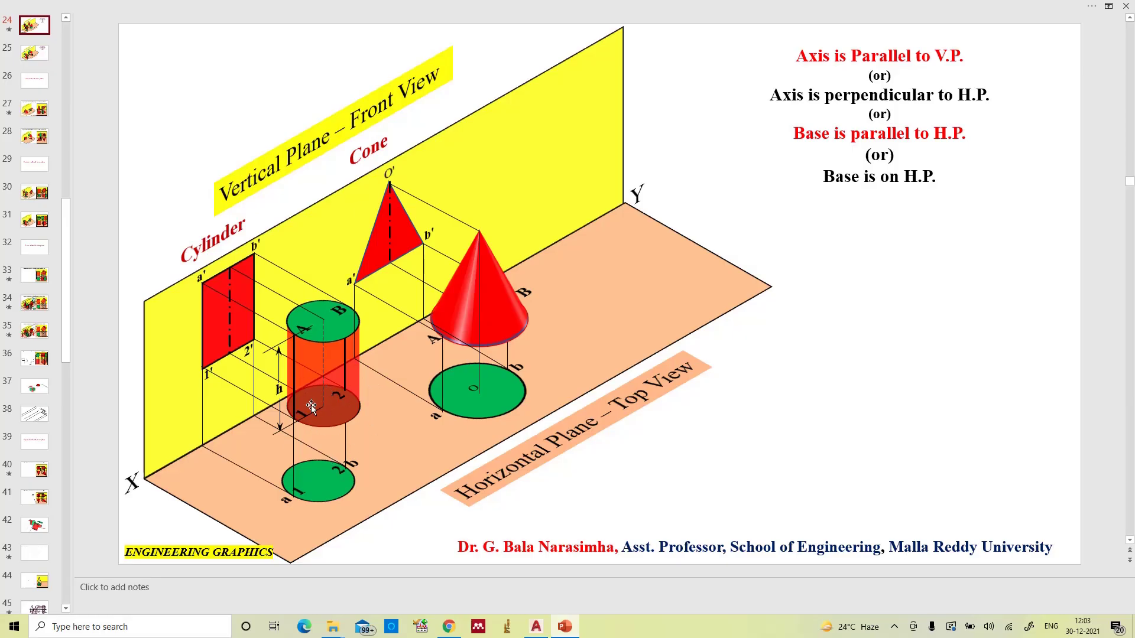
{"action": "left_click", "coordinate": [536, 624]}
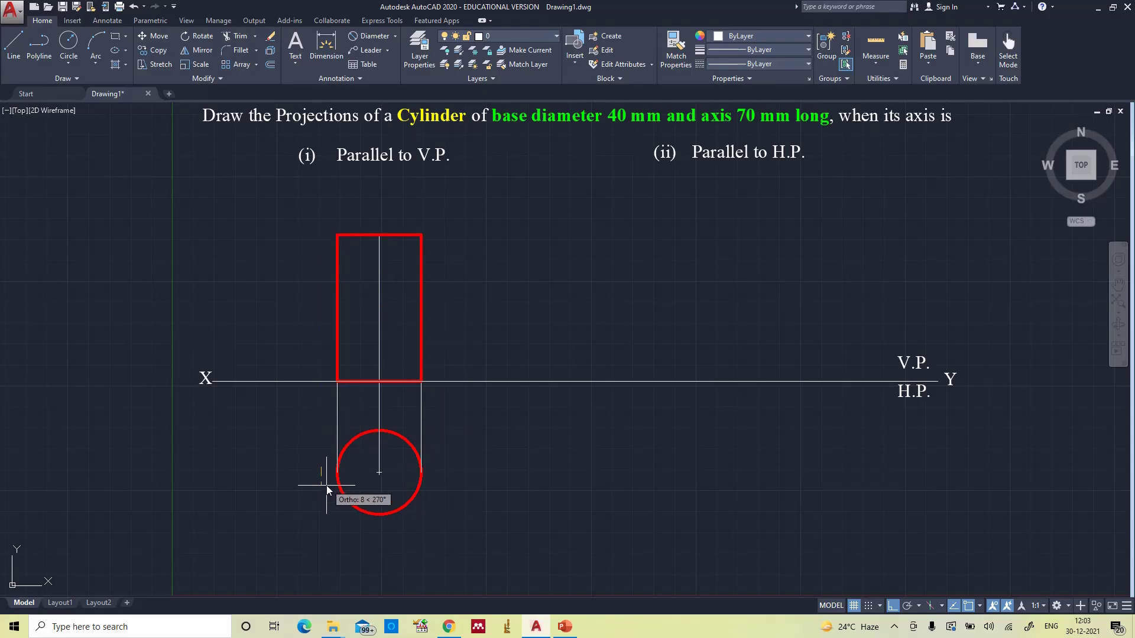
{"action": "key", "text": "Escape"}
Step: Turn on the command line display
{"action": "type", "text": "command"}
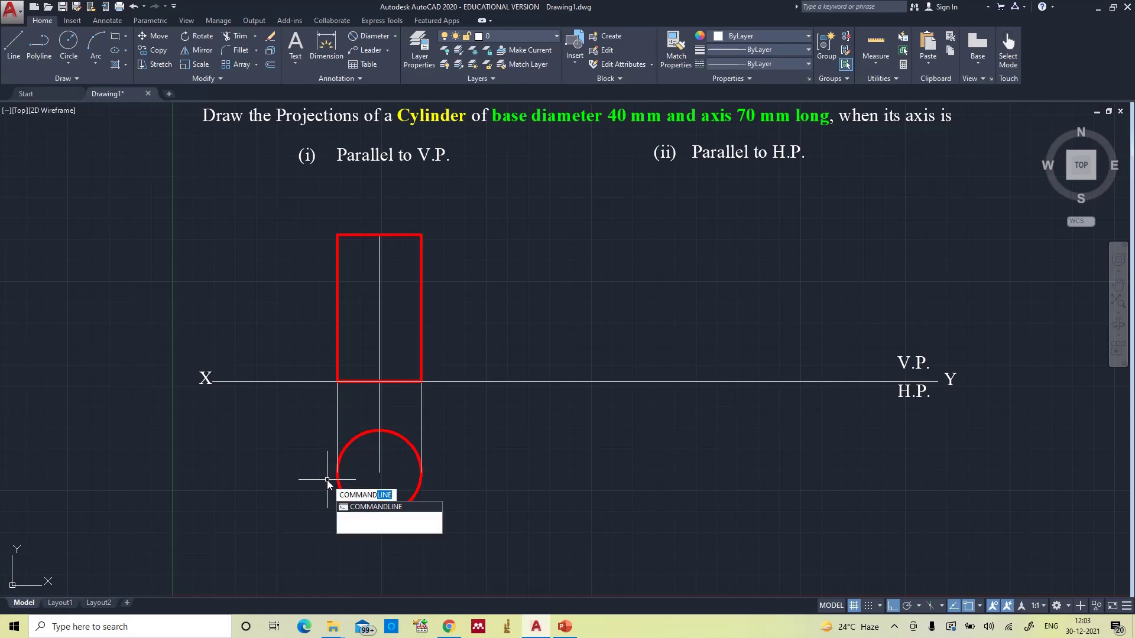
{"action": "key", "text": "Return"}
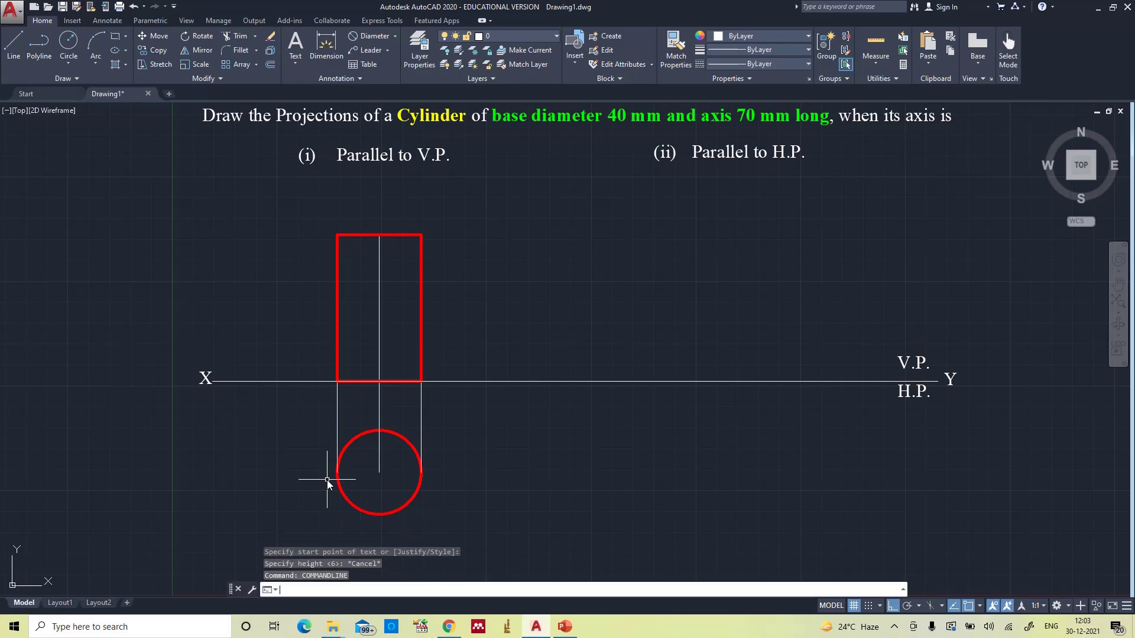
Step: Label the left and right ends of the top view circle a' and b' with single-line text of height 6
{"action": "type", "text": "text"}
{"action": "key", "text": "Return"}
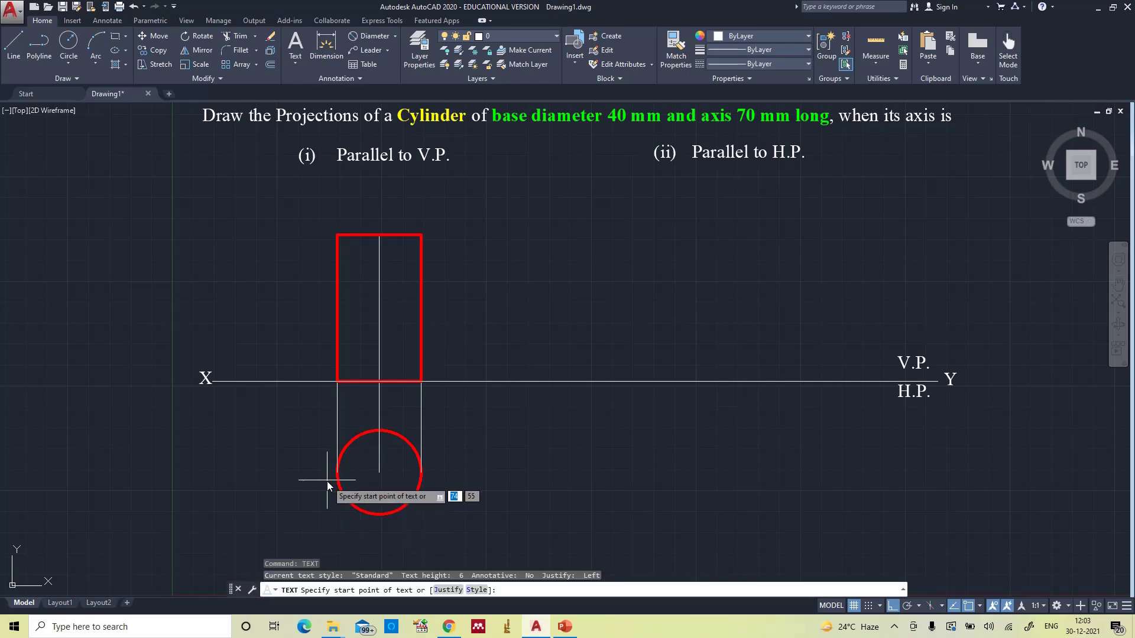
{"action": "left_click", "coordinate": [321, 471]}
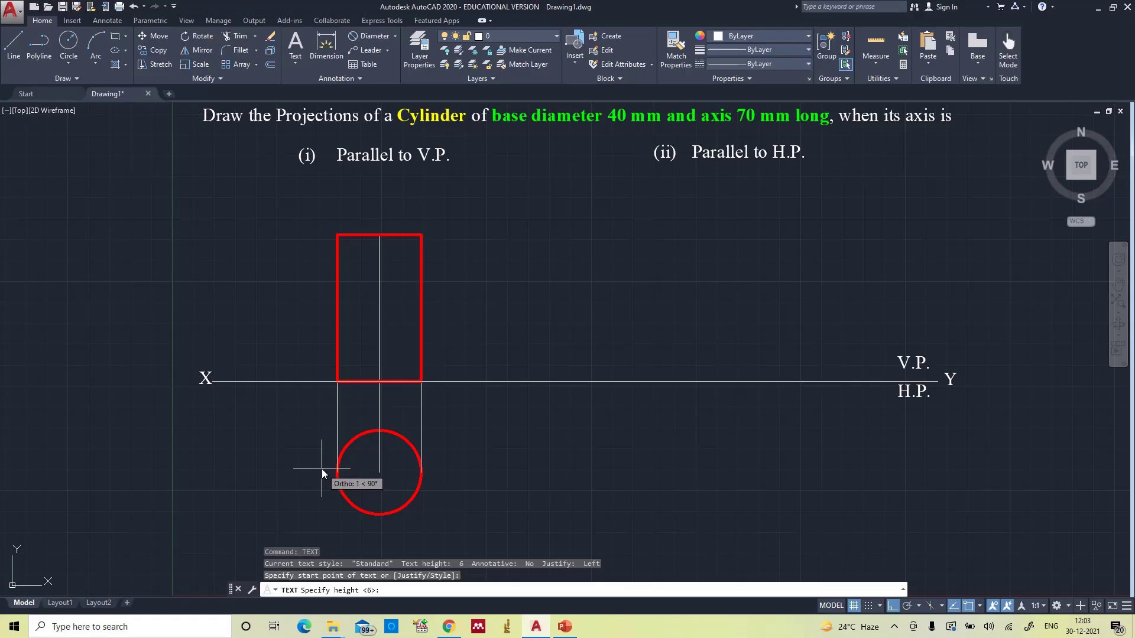
{"action": "key", "text": "Return"}
{"action": "key", "text": "Return"}
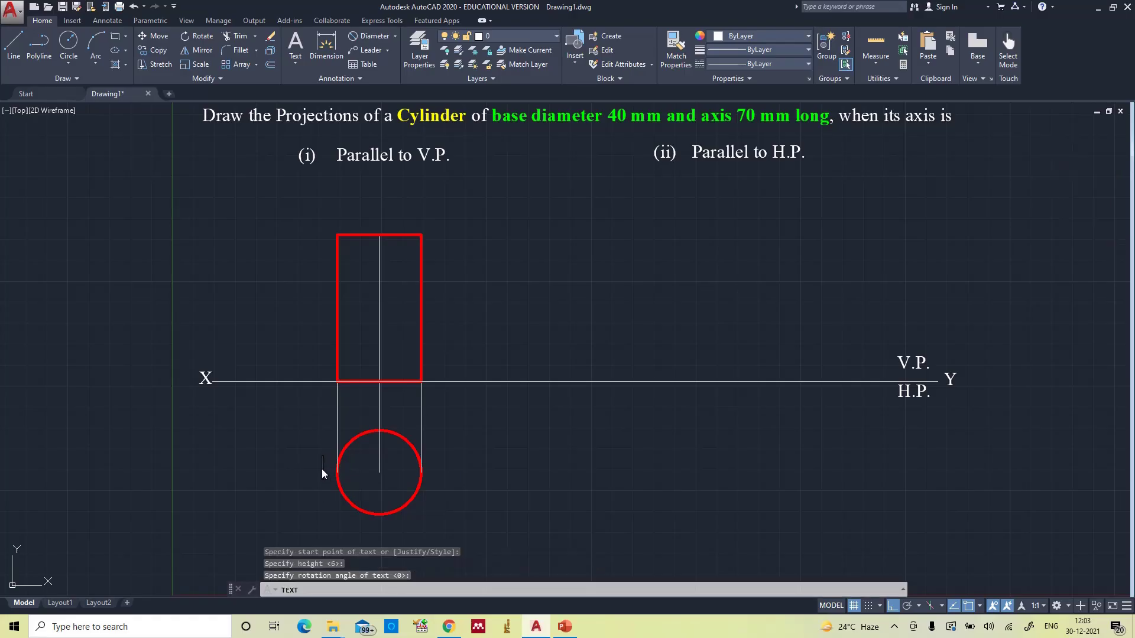
{"action": "type", "text": "a'"}
{"action": "left_click", "coordinate": [430, 470]}
{"action": "type", "text": "b'"}
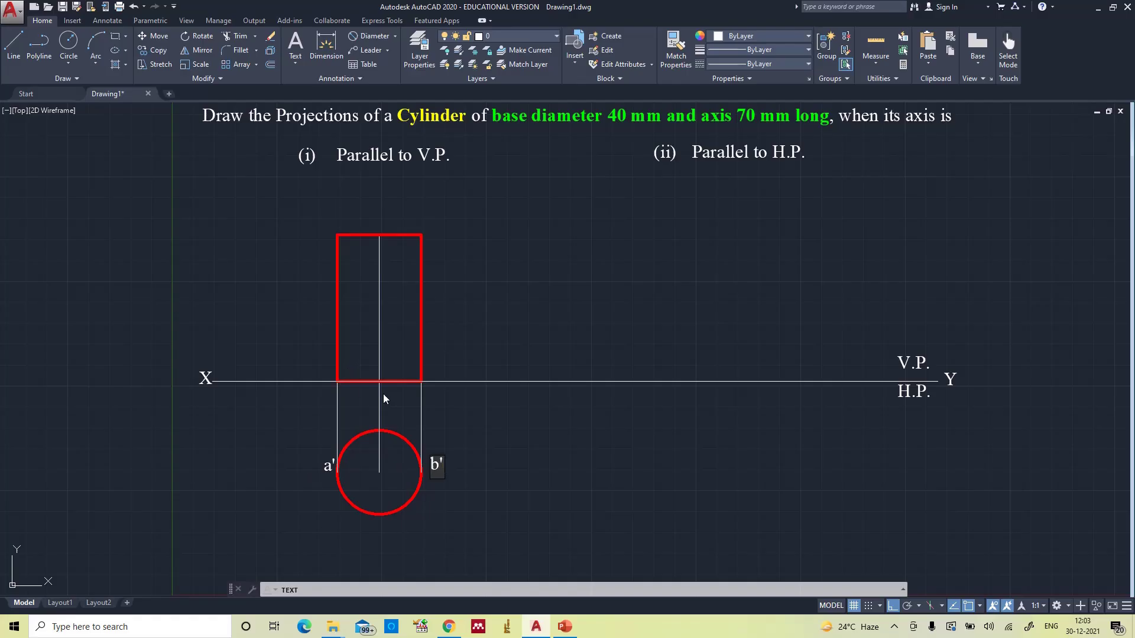
Step: Check the vertical cylinder's point labels on the PowerPoint slide, return to AutoCAD and erase both labels beside the top view circle
{"action": "left_click", "coordinate": [564, 627]}
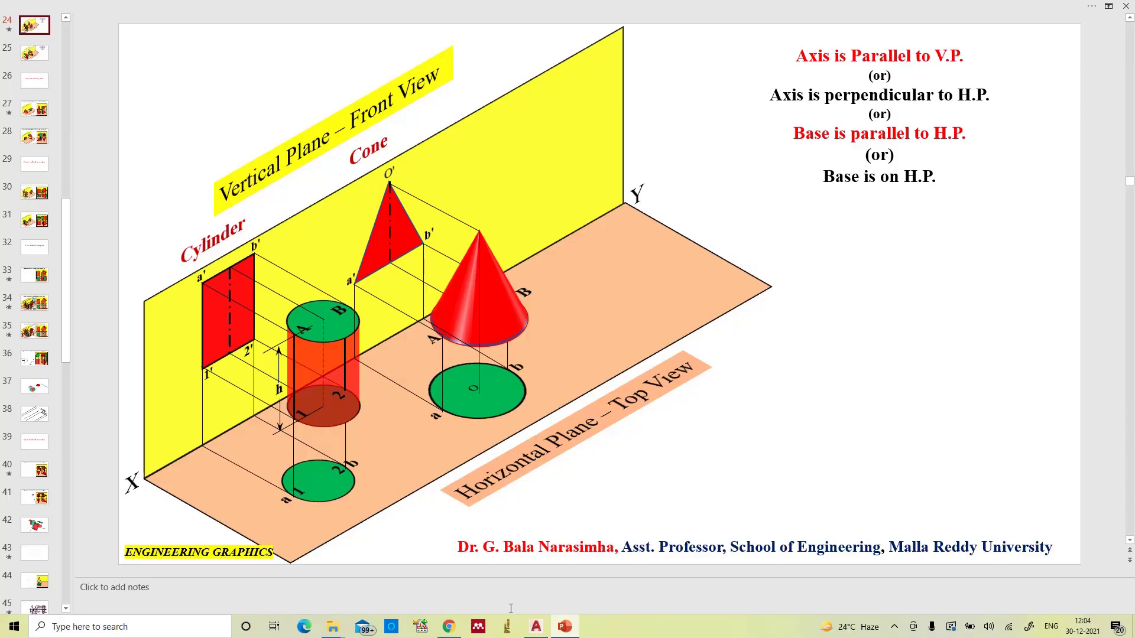
{"action": "left_click", "coordinate": [536, 627]}
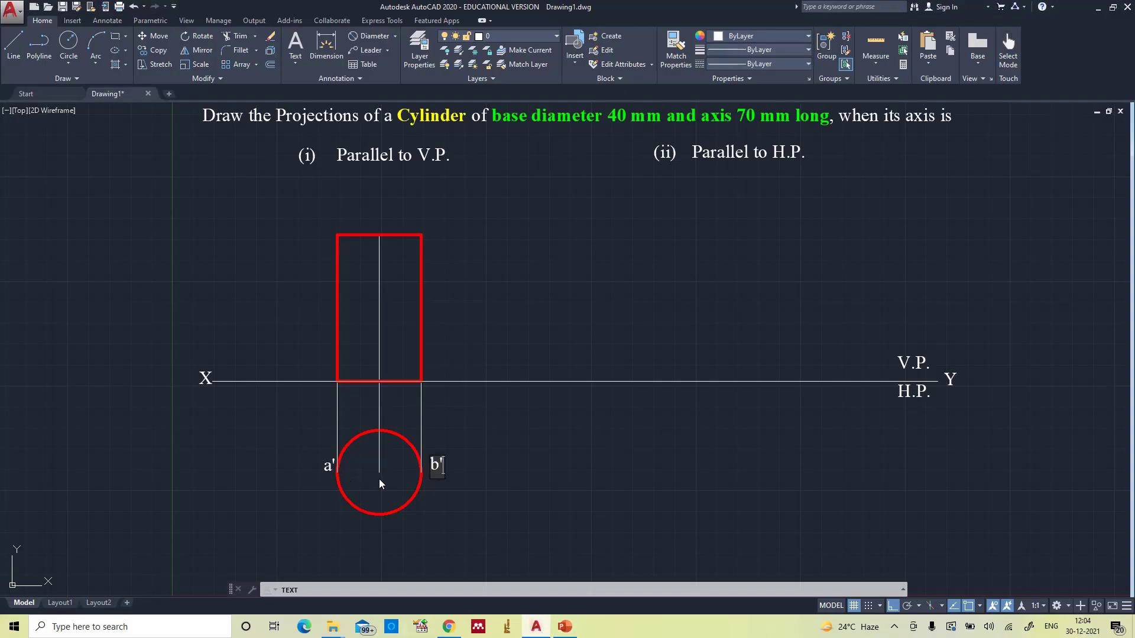
{"action": "key", "text": "BackSpace"}
{"action": "left_click", "coordinate": [337, 476]}
{"action": "key", "text": "Return"}
{"action": "left_click", "coordinate": [331, 470]}
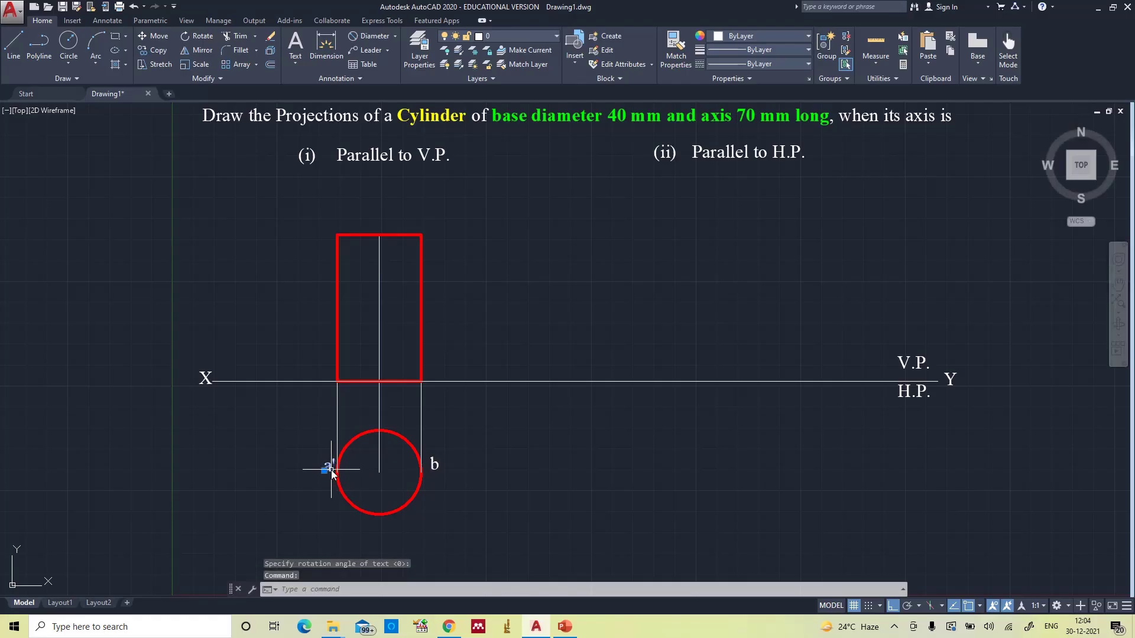
{"action": "left_click", "coordinate": [433, 466]}
{"action": "key", "text": "Delete"}
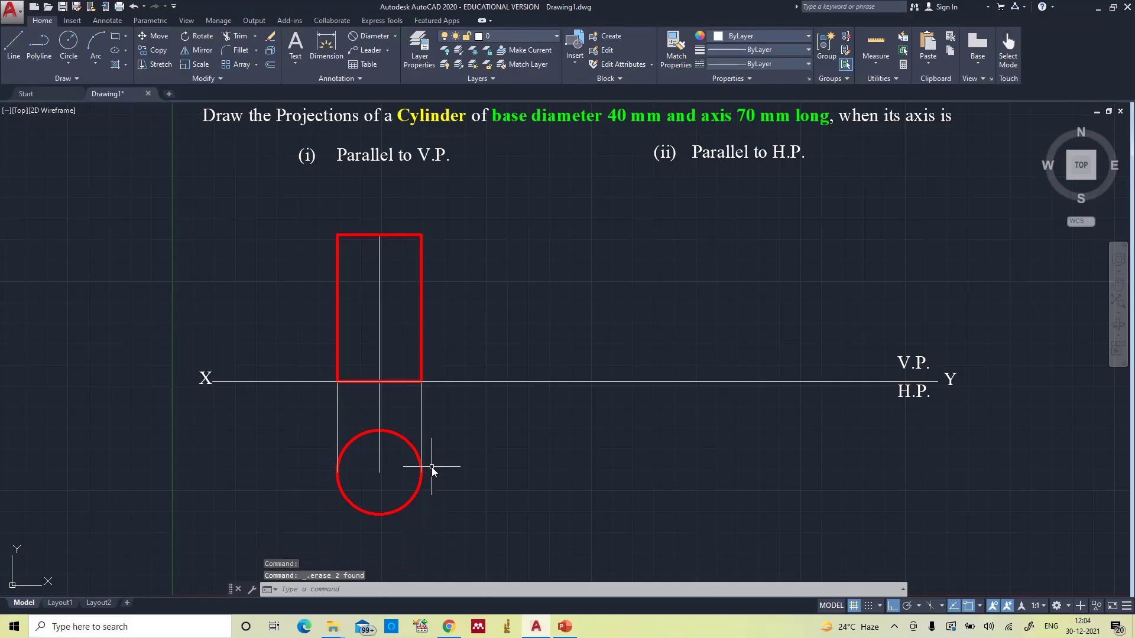
Step: Label the left and right ends of the top view circle a and b with unrotated text of height 6
{"action": "key", "text": "Return"}
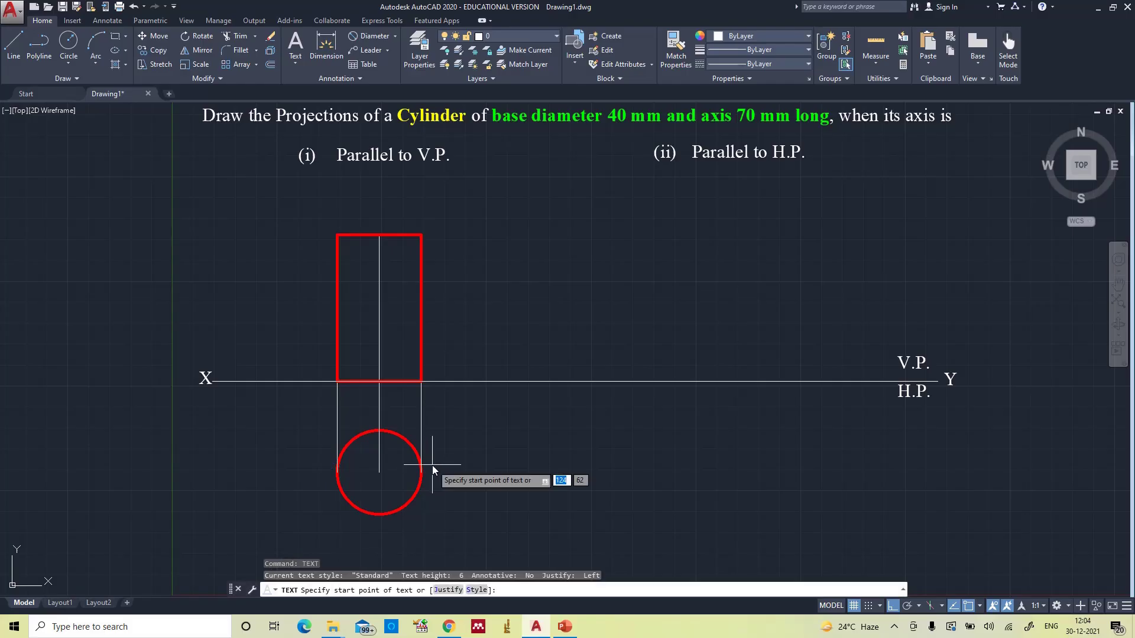
{"action": "left_click", "coordinate": [329, 469]}
{"action": "key", "text": "Return"}
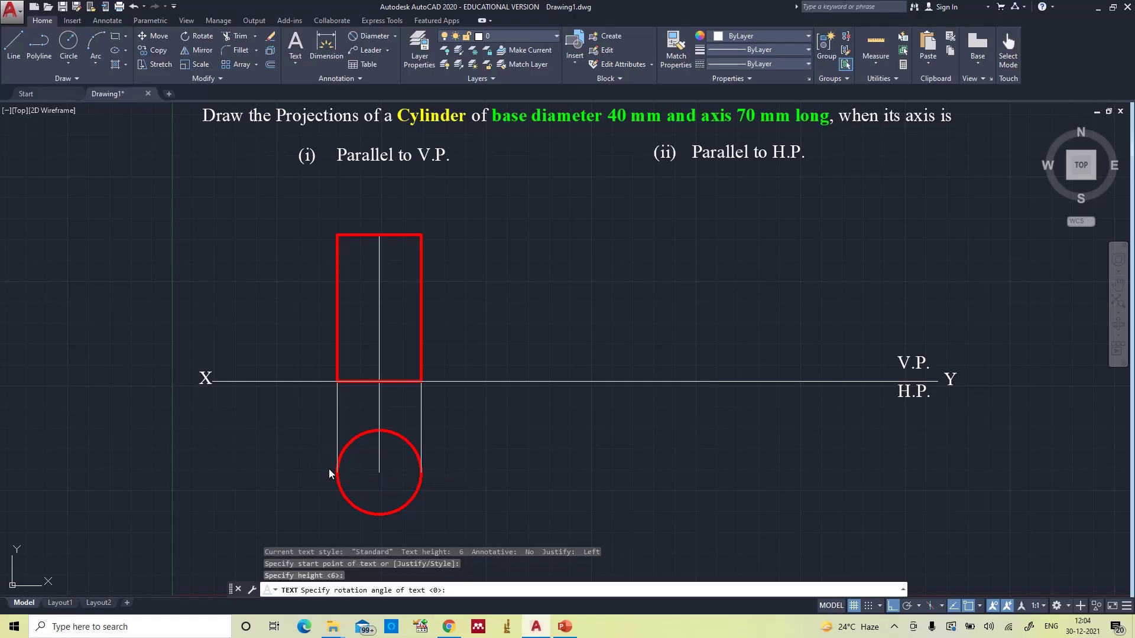
{"action": "key", "text": "Return"}
{"action": "type", "text": "a"}
{"action": "left_click", "coordinate": [427, 469]}
{"action": "type", "text": "b"}
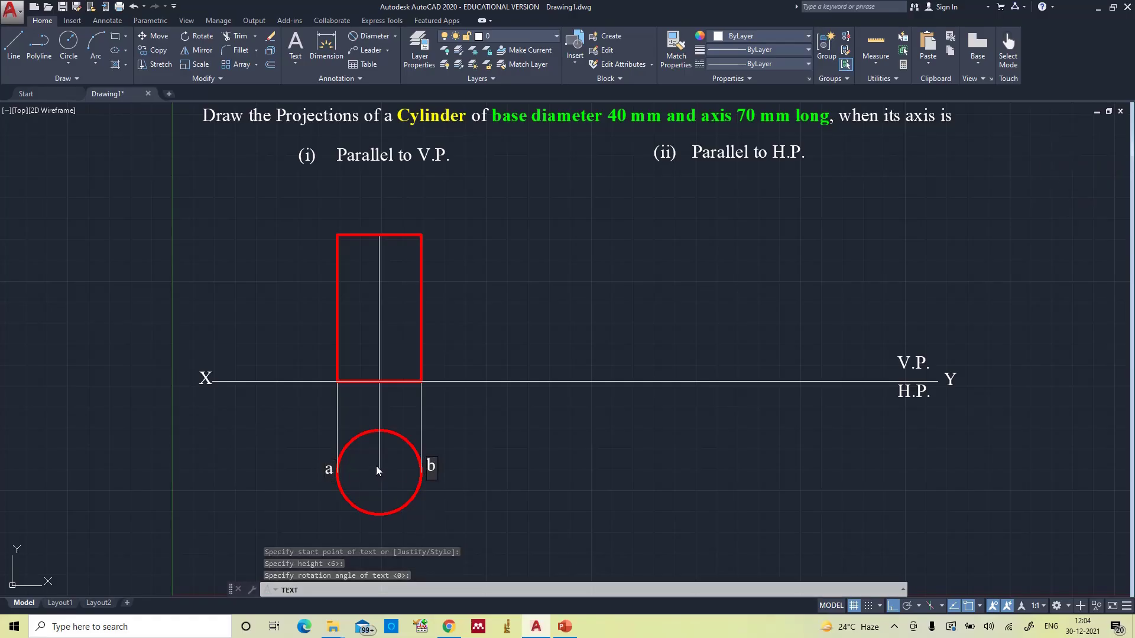
Step: Add the labels 1 and 2 just inside the circle's left and right ends
{"action": "left_click", "coordinate": [342, 471]}
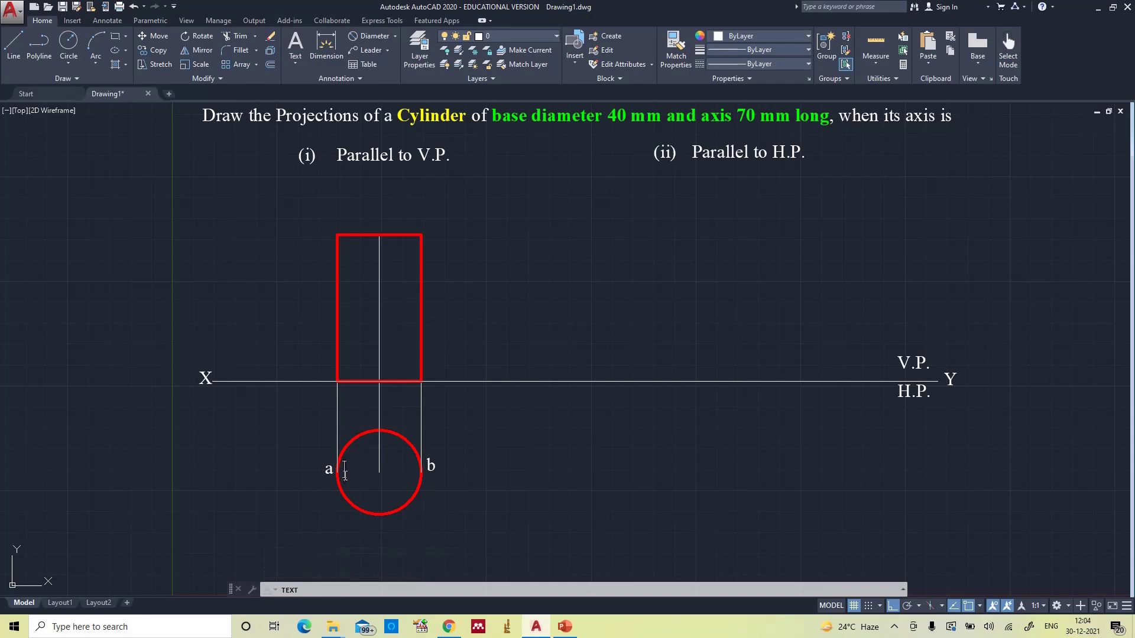
{"action": "type", "text": "1"}
{"action": "left_click", "coordinate": [413, 471]}
{"action": "type", "text": "22"}
Step: Label the front view rectangle's top corners a' and b' and its base corners 1' and 2'
{"action": "left_click", "coordinate": [321, 230]}
{"action": "type", "text": "a'"}
{"action": "left_click", "coordinate": [428, 232]}
{"action": "type", "text": "b'"}
{"action": "left_click", "coordinate": [321, 377]}
{"action": "type", "text": "1'"}
{"action": "left_click", "coordinate": [427, 376]}
{"action": "type", "text": "2'"}
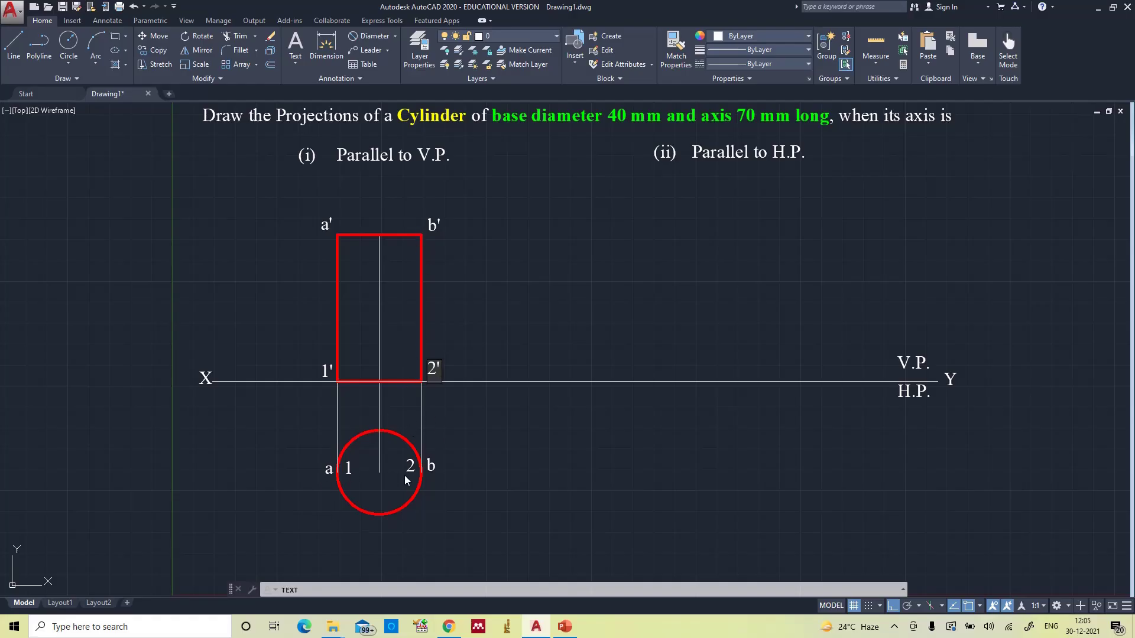
{"action": "key", "text": "Escape"}
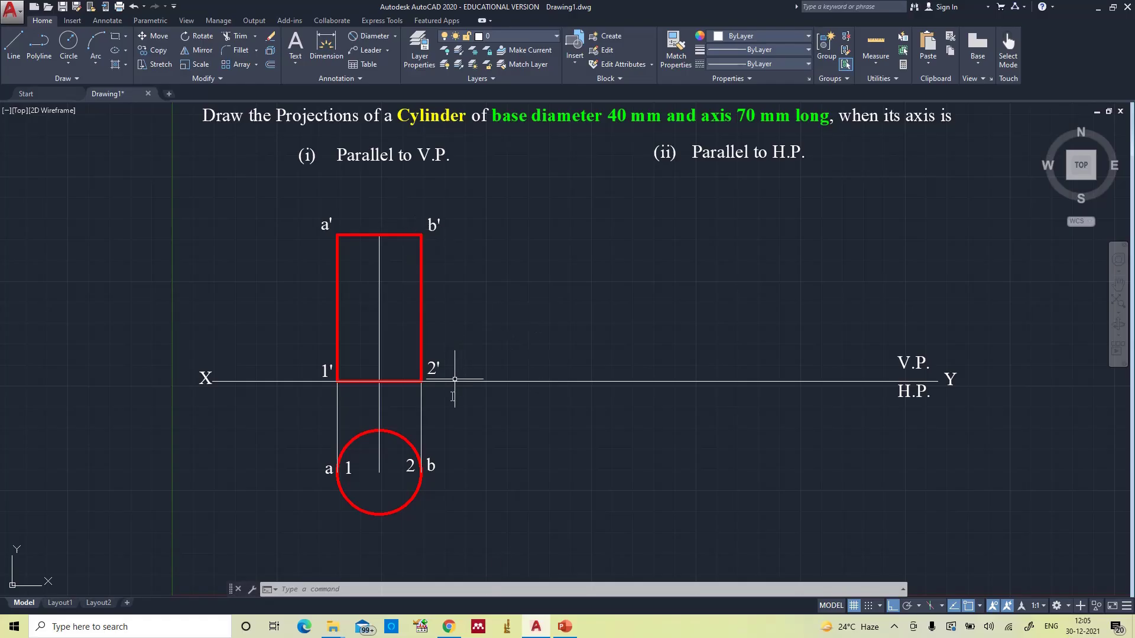
Step: Examine slide 25 in PowerPoint, showing the cylinder with its axis parallel to H.P., and return to AutoCAD
{"action": "left_click", "coordinate": [565, 627]}
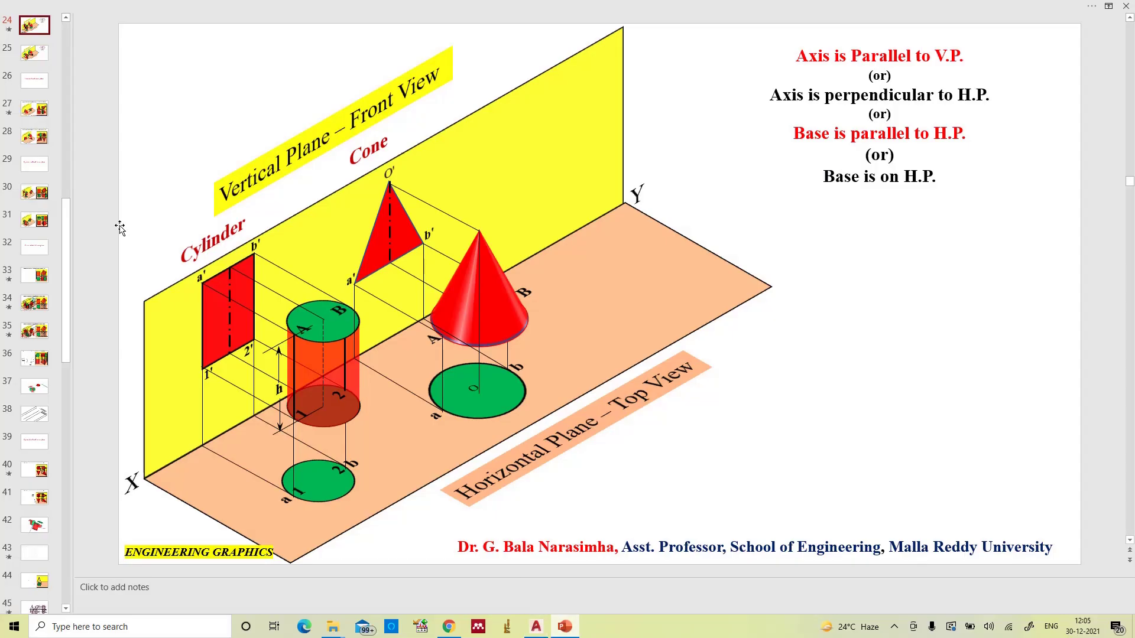
{"action": "left_click", "coordinate": [42, 54]}
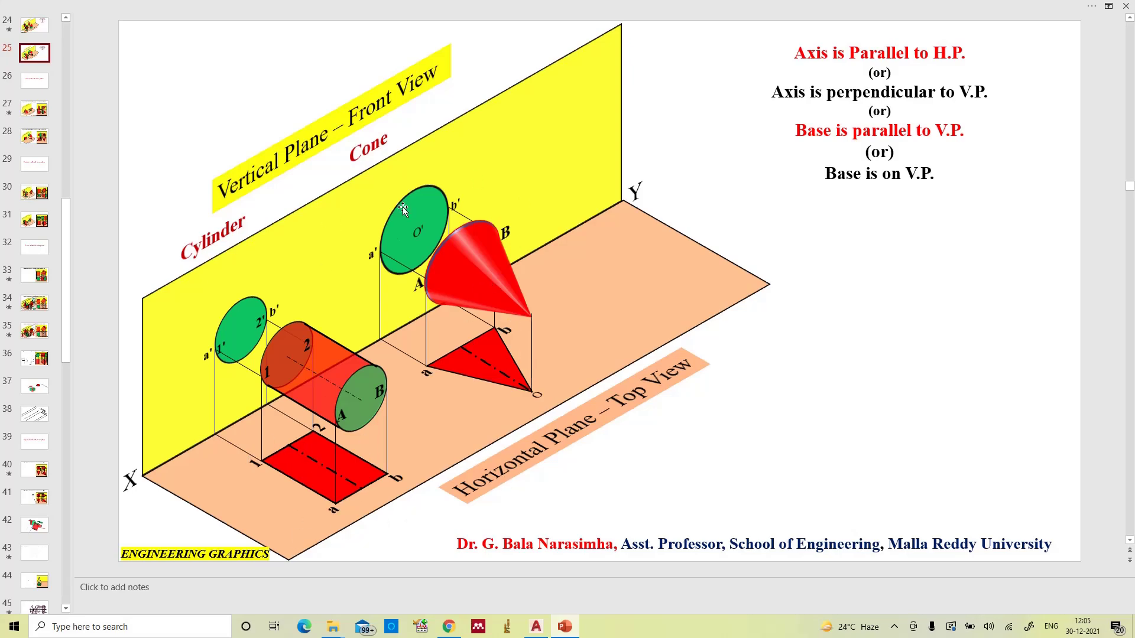
{"action": "left_click", "coordinate": [535, 629]}
Step: Draw a circle of radius 20 mm above the XY line under heading (ii) as the second case's front view
{"action": "type", "text": "c"}
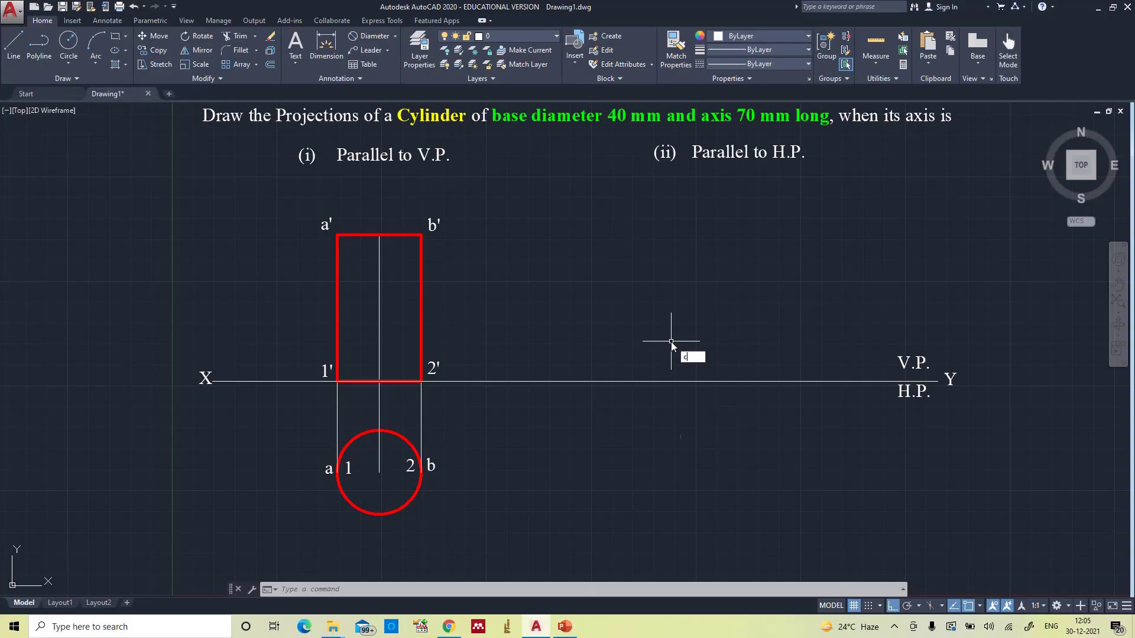
{"action": "key", "text": "Return"}
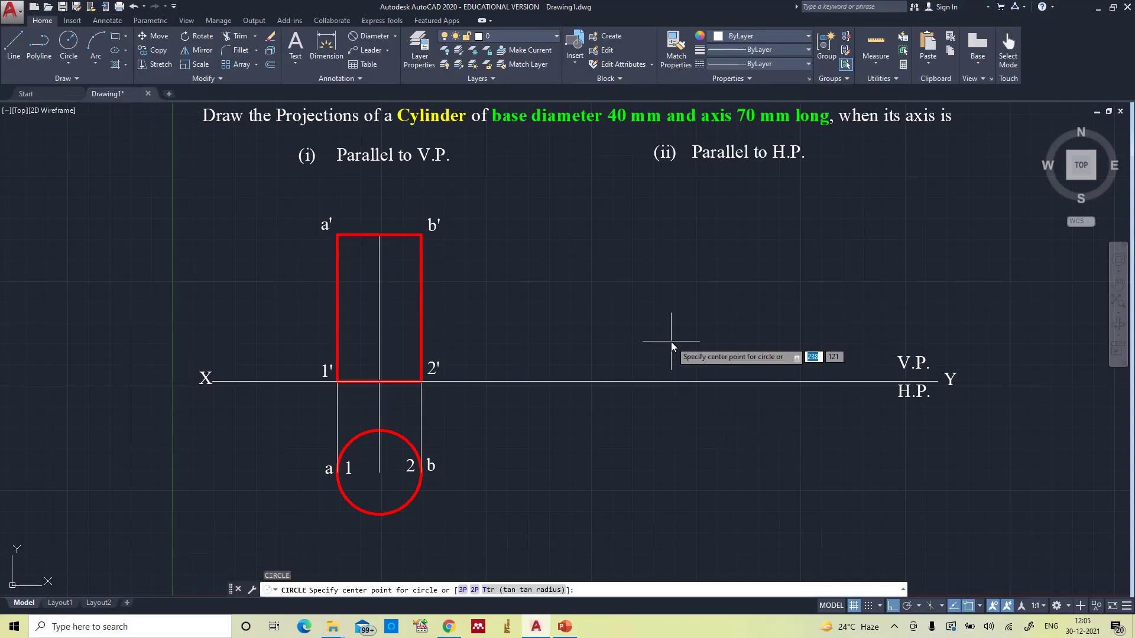
{"action": "left_click", "coordinate": [753, 276]}
{"action": "type", "text": "20"}
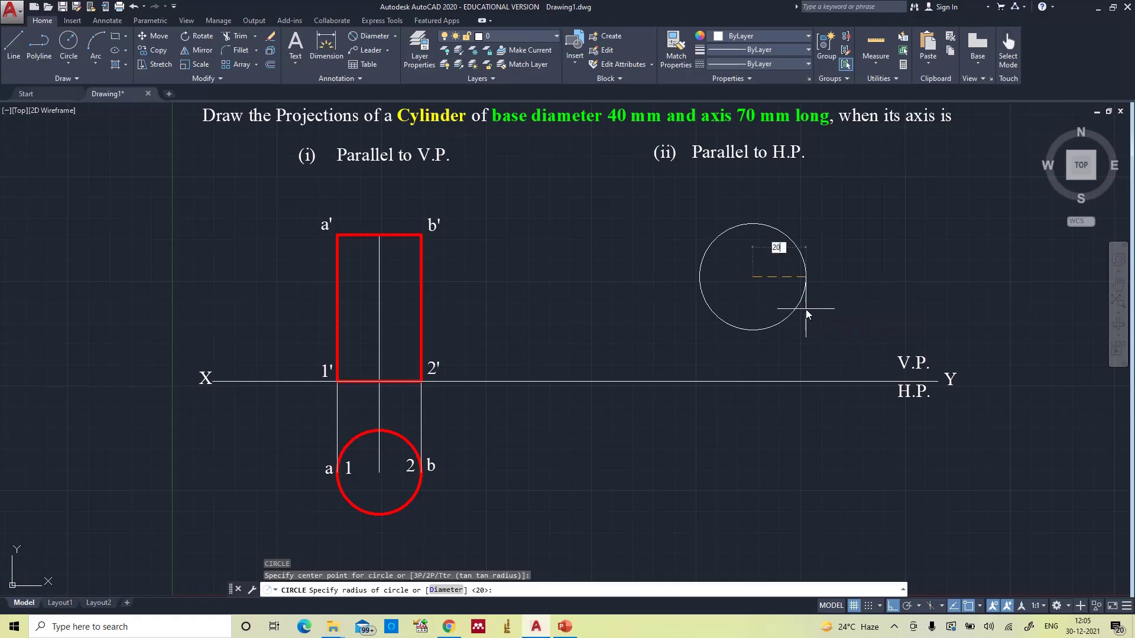
{"action": "key", "text": "Return"}
{"action": "key", "text": "Return"}
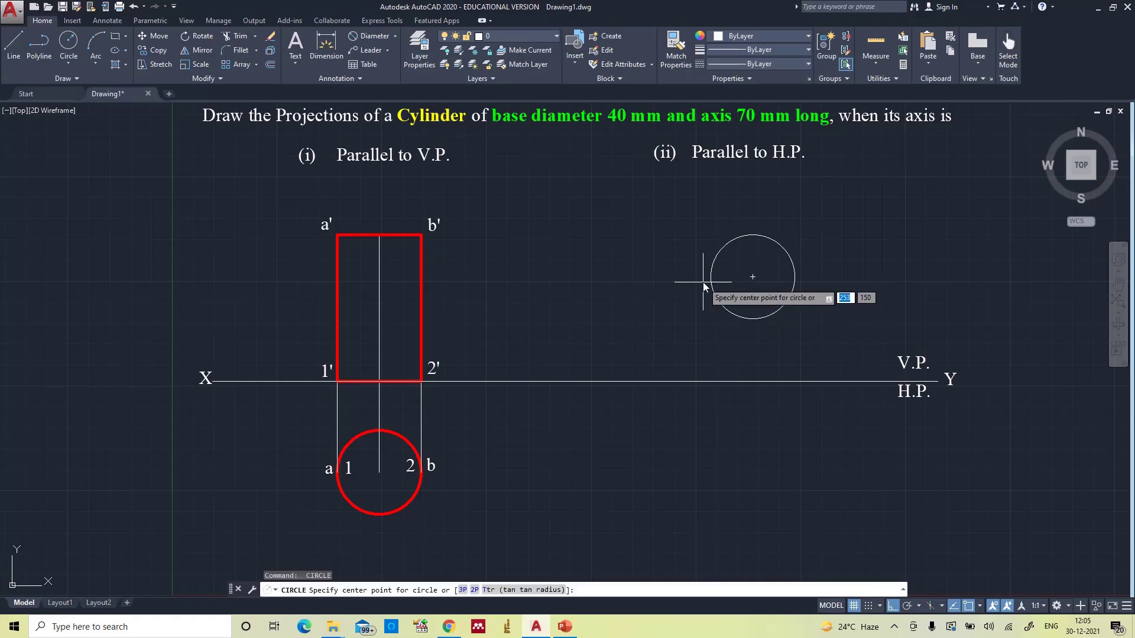
{"action": "left_click", "coordinate": [712, 280]}
{"action": "key", "text": "Return"}
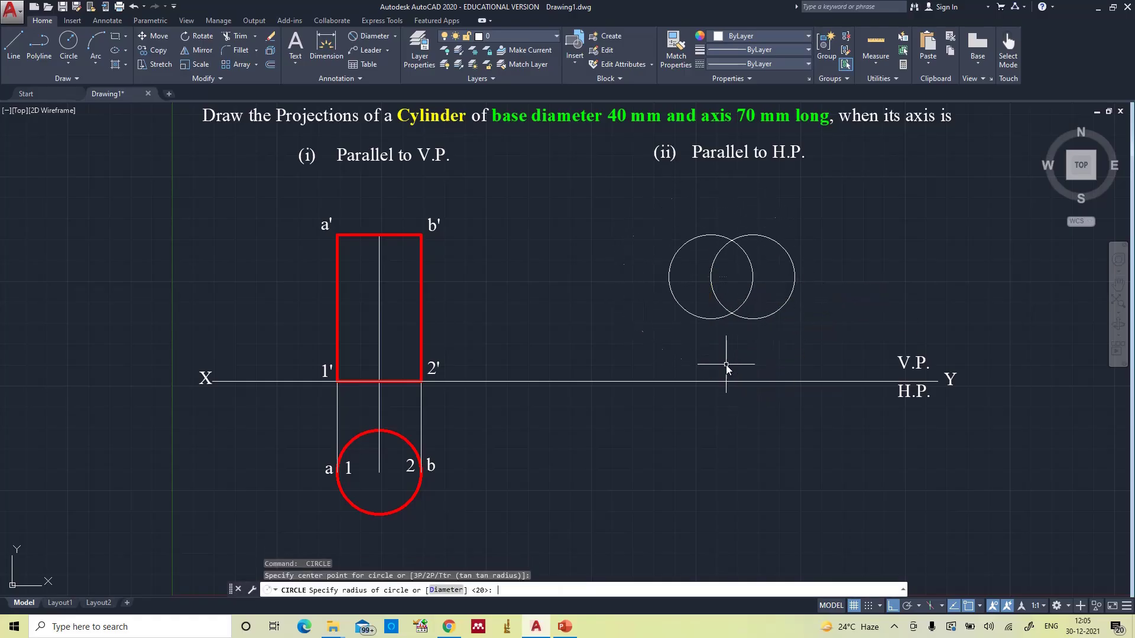
{"action": "key", "text": "ctrl+z"}
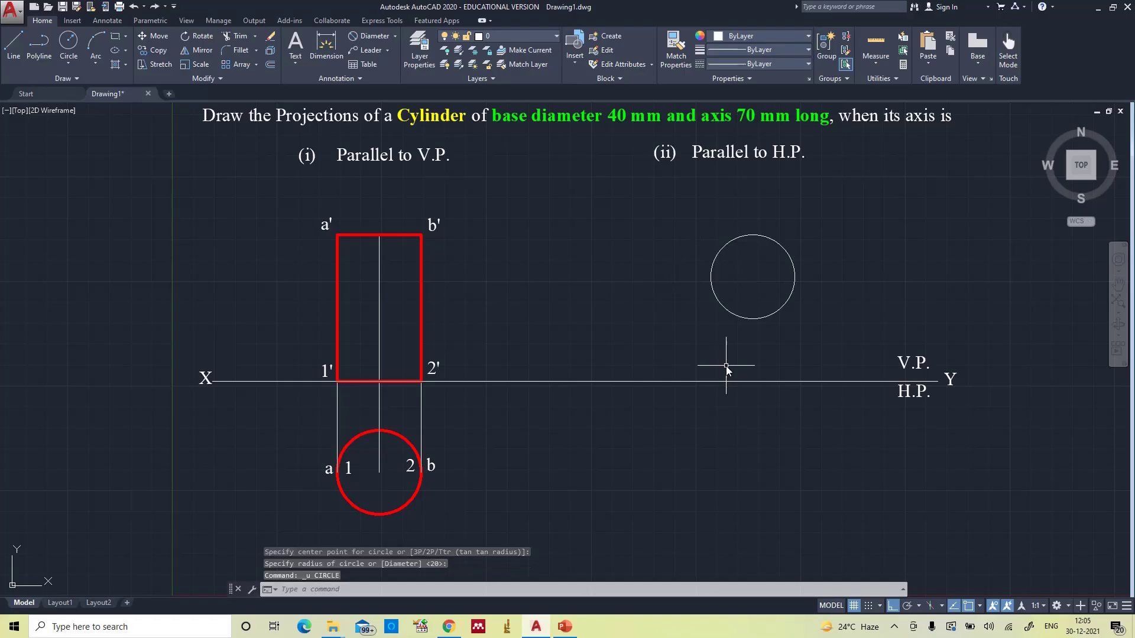
Step: Draw vertical projectors from the left and right ends of the new circle down to the XY line
{"action": "key", "text": "l"}
{"action": "key", "text": "Return"}
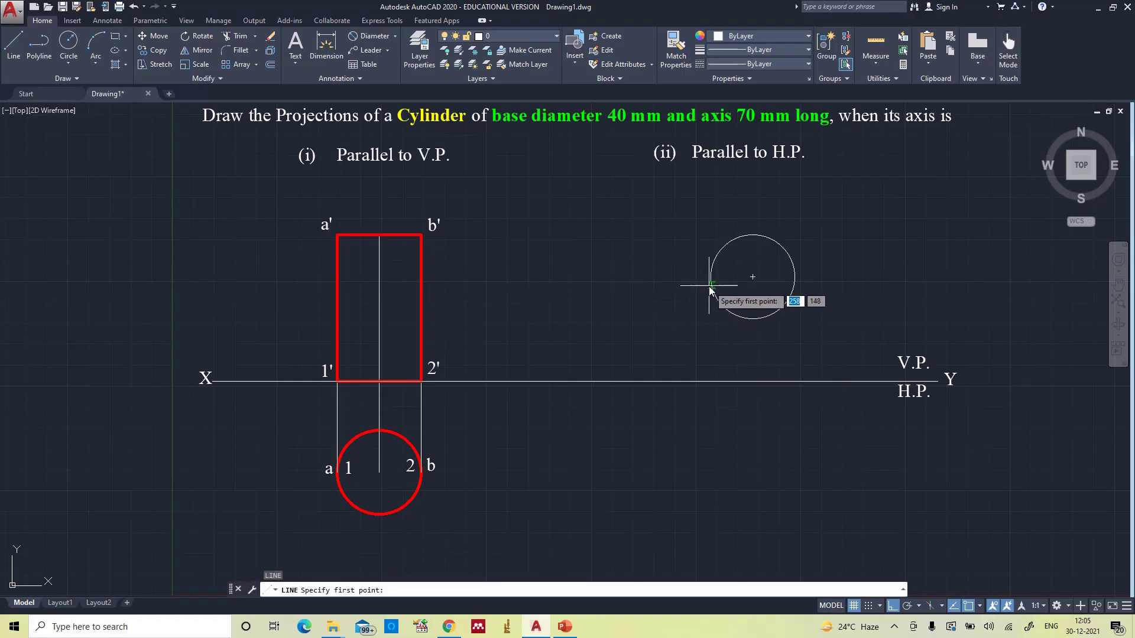
{"action": "left_click", "coordinate": [711, 276]}
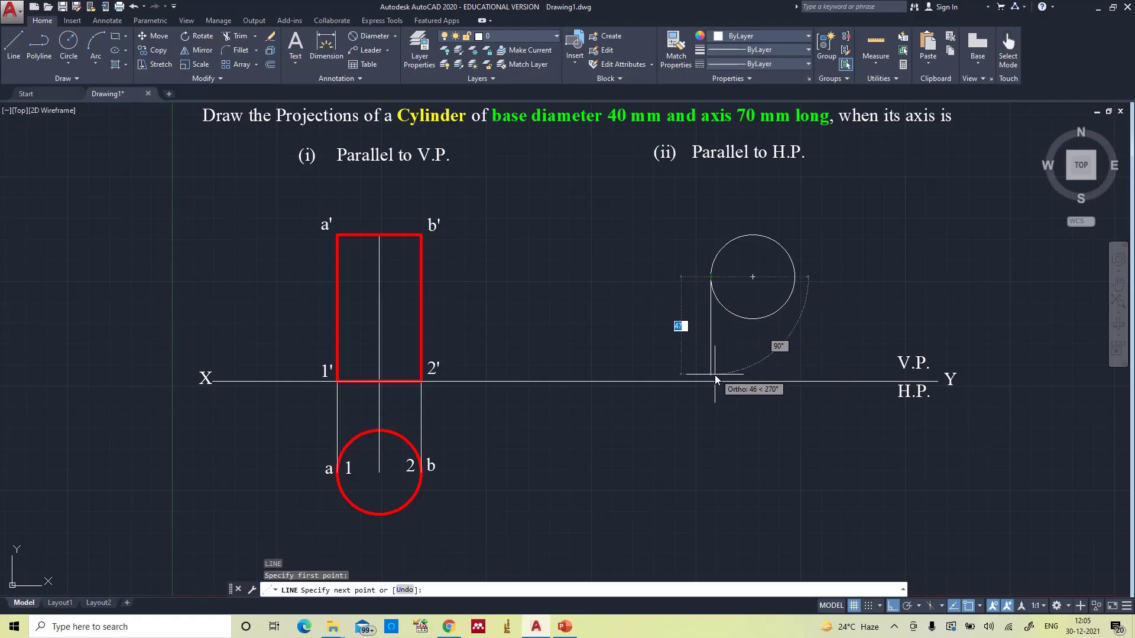
{"action": "left_click", "coordinate": [711, 380]}
{"action": "key", "text": "Return"}
{"action": "key", "text": "Return"}
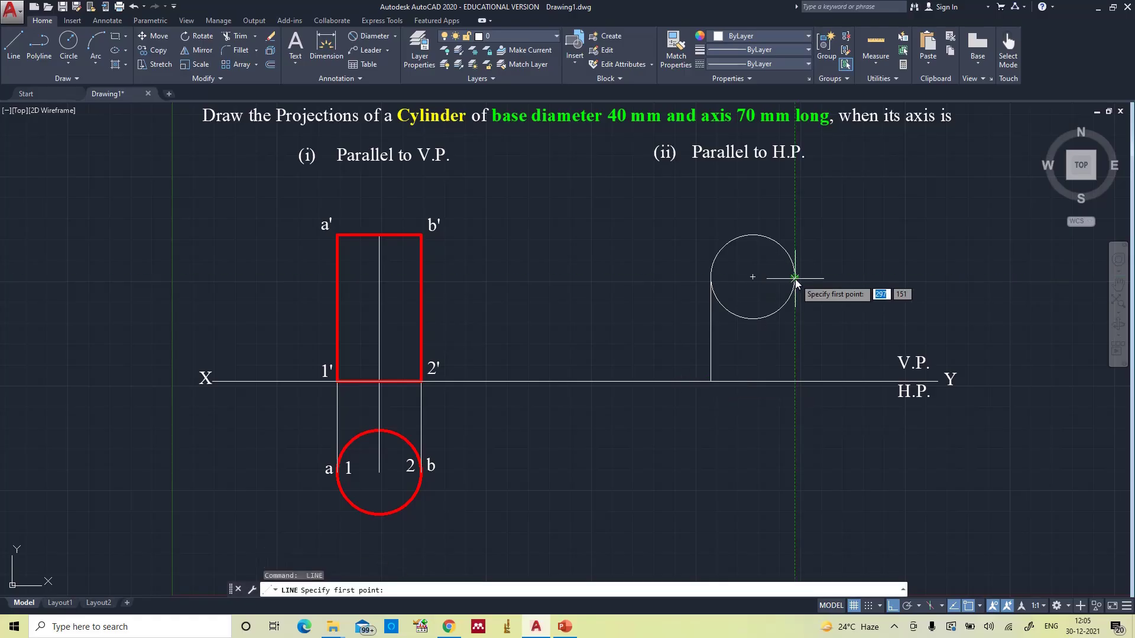
{"action": "left_click", "coordinate": [795, 277]}
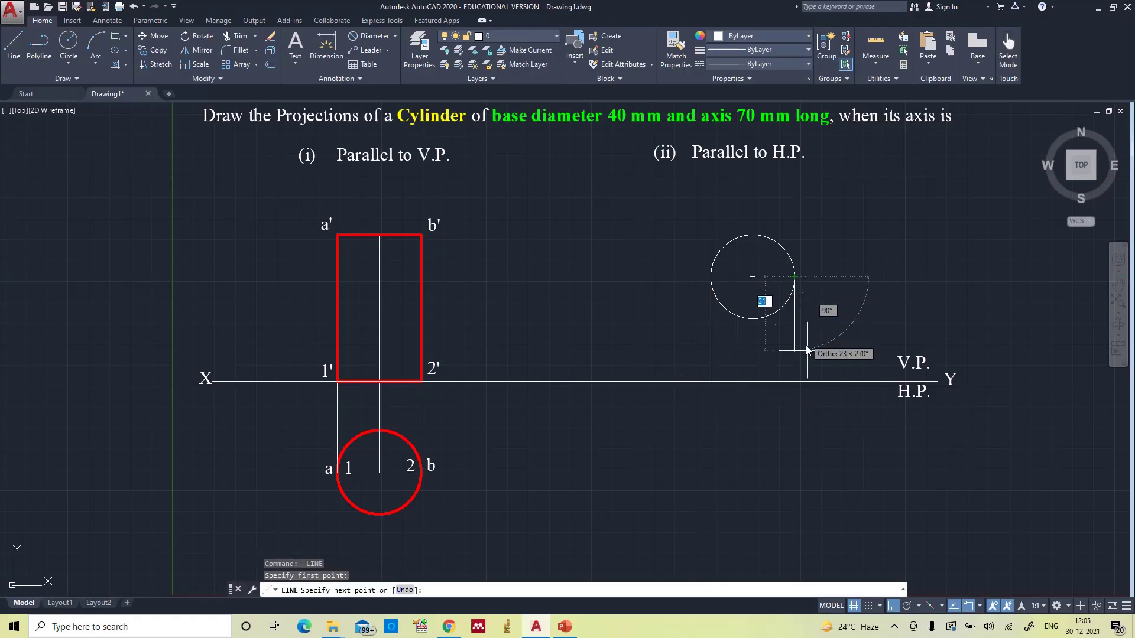
{"action": "left_click", "coordinate": [794, 381]}
{"action": "key", "text": "Return"}
Step: Draw a projector from the new circle's centre down to XY and a 70 mm vertical axis line below XY
{"action": "key", "text": "Return"}
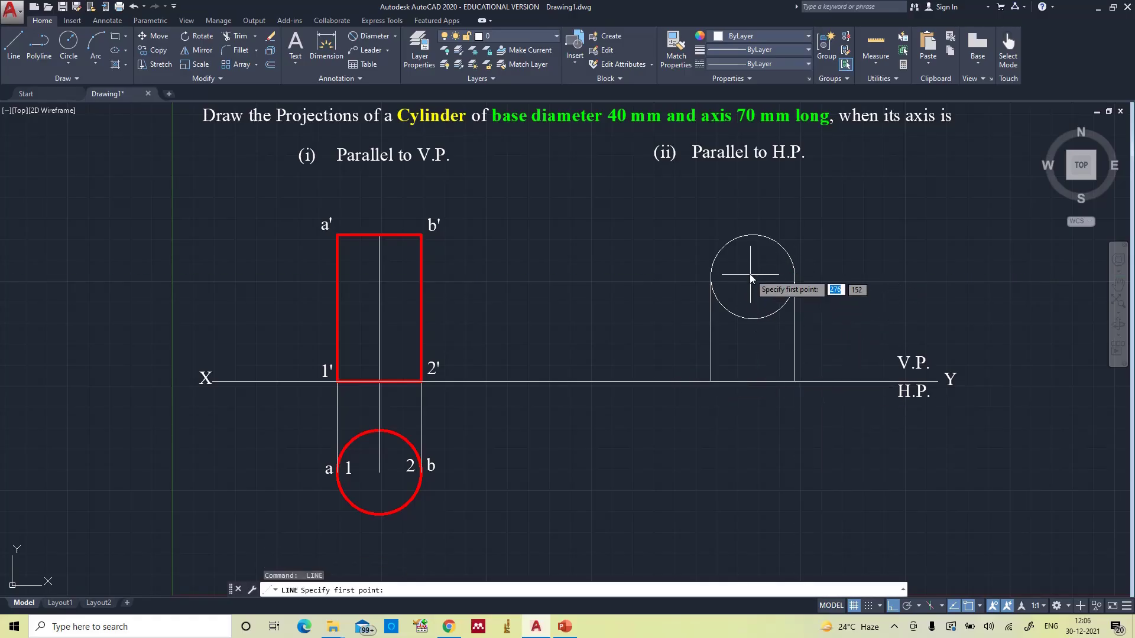
{"action": "left_click", "coordinate": [753, 276]}
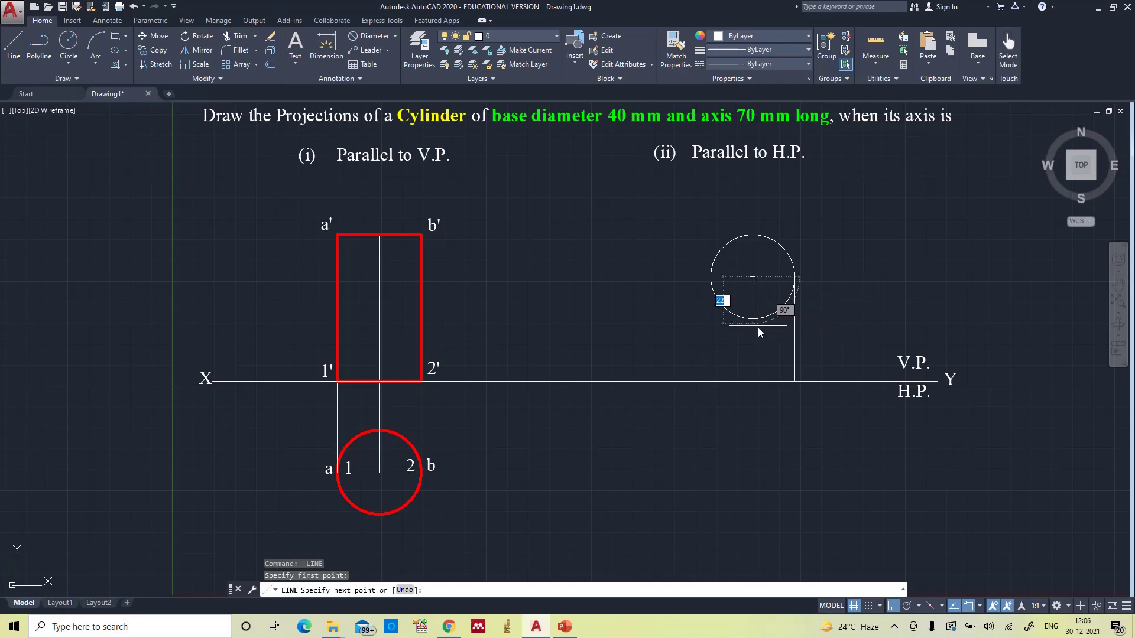
{"action": "left_click", "coordinate": [753, 382]}
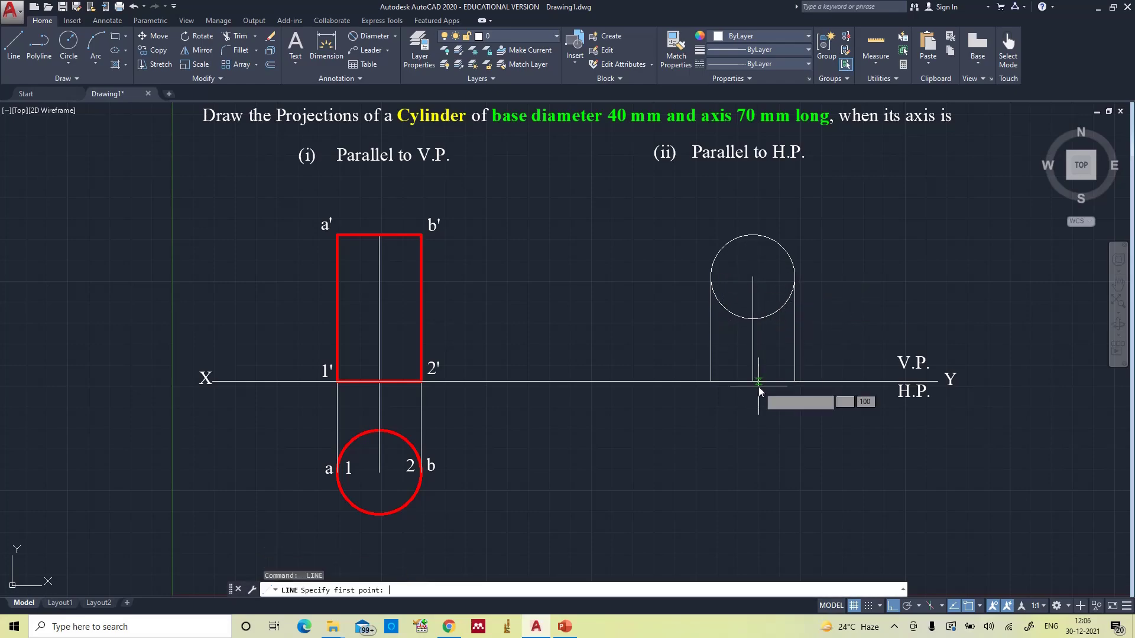
{"action": "type", "text": "70"}
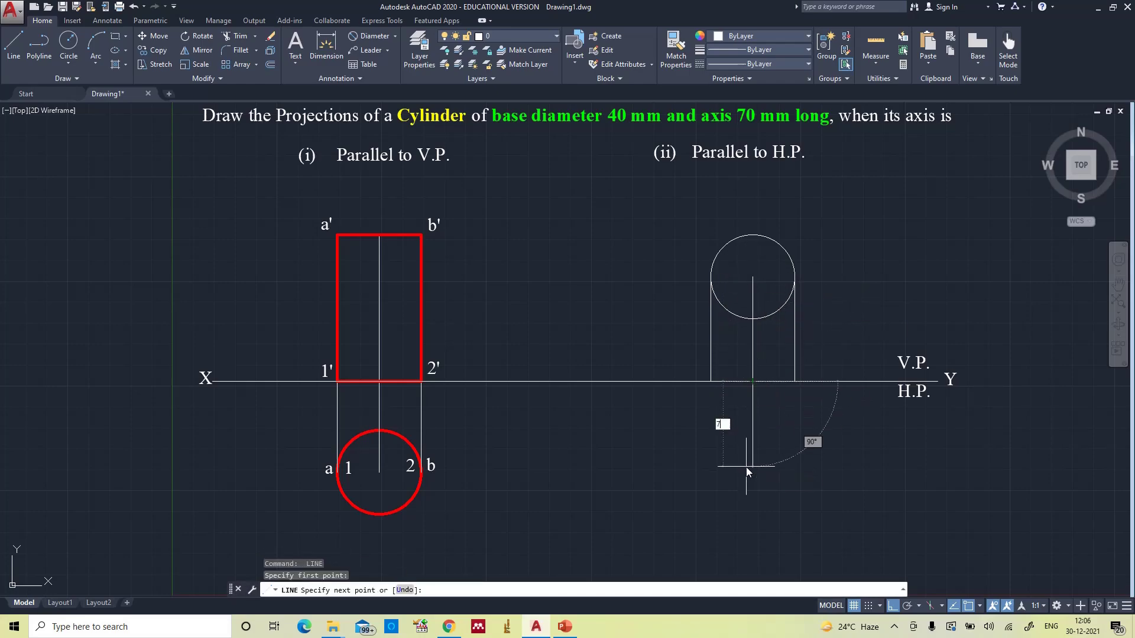
{"action": "key", "text": "Return"}
{"action": "key", "text": "Return"}
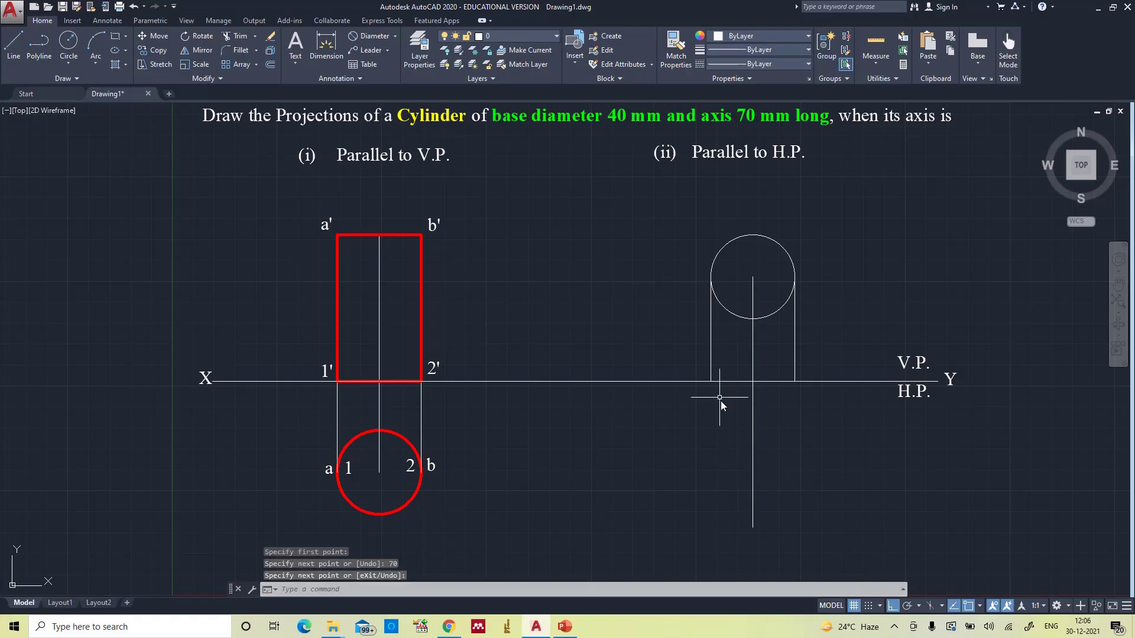
Step: Draw a 70 mm vertical line downward from XY at the left projector as the top view's left side
{"action": "key", "text": "Return"}
{"action": "left_click", "coordinate": [714, 385]}
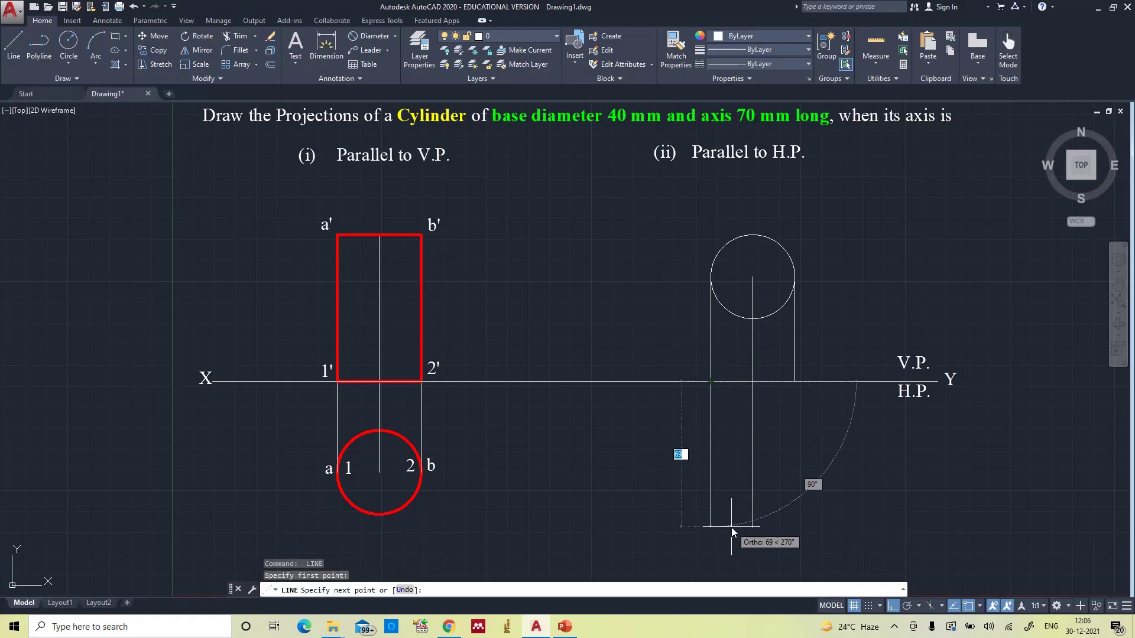
{"action": "left_click", "coordinate": [732, 528]}
{"action": "key", "text": "Return"}
{"action": "key", "text": "Return"}
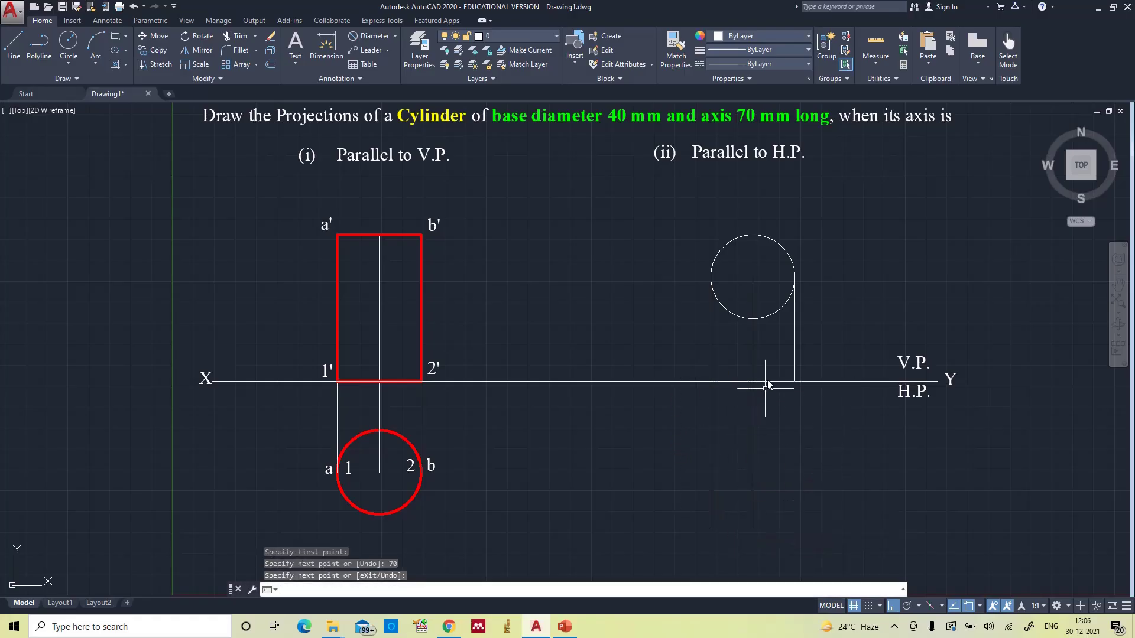
Step: Draw a 70 mm vertical line downward from XY at the right projector as the top view's right side
{"action": "left_click", "coordinate": [793, 382]}
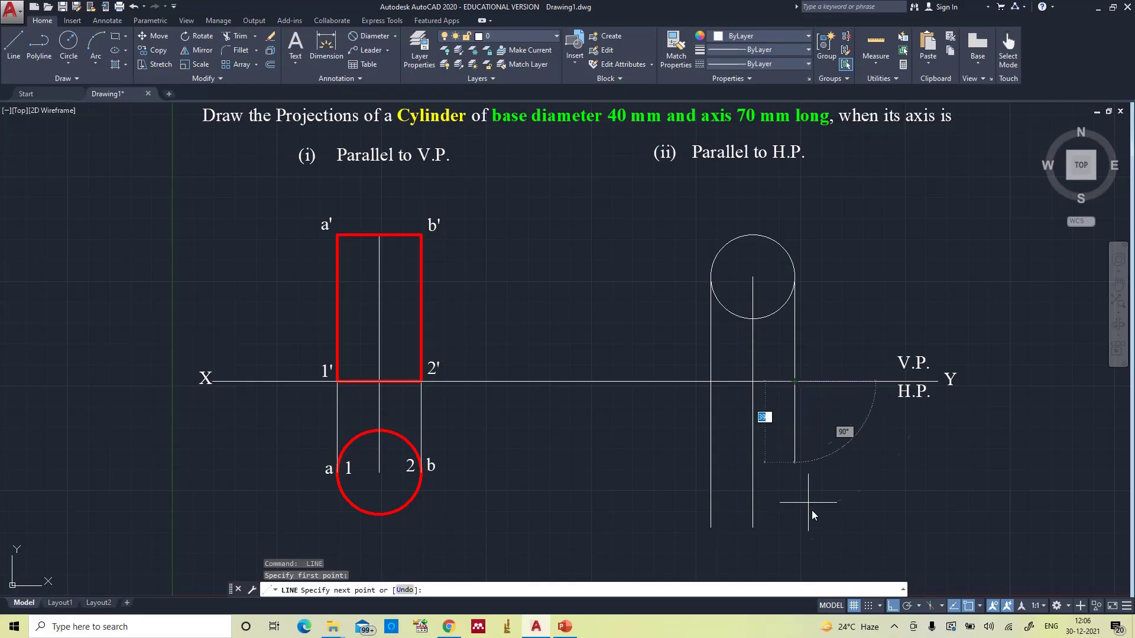
{"action": "type", "text": "70"}
{"action": "key", "text": "Return"}
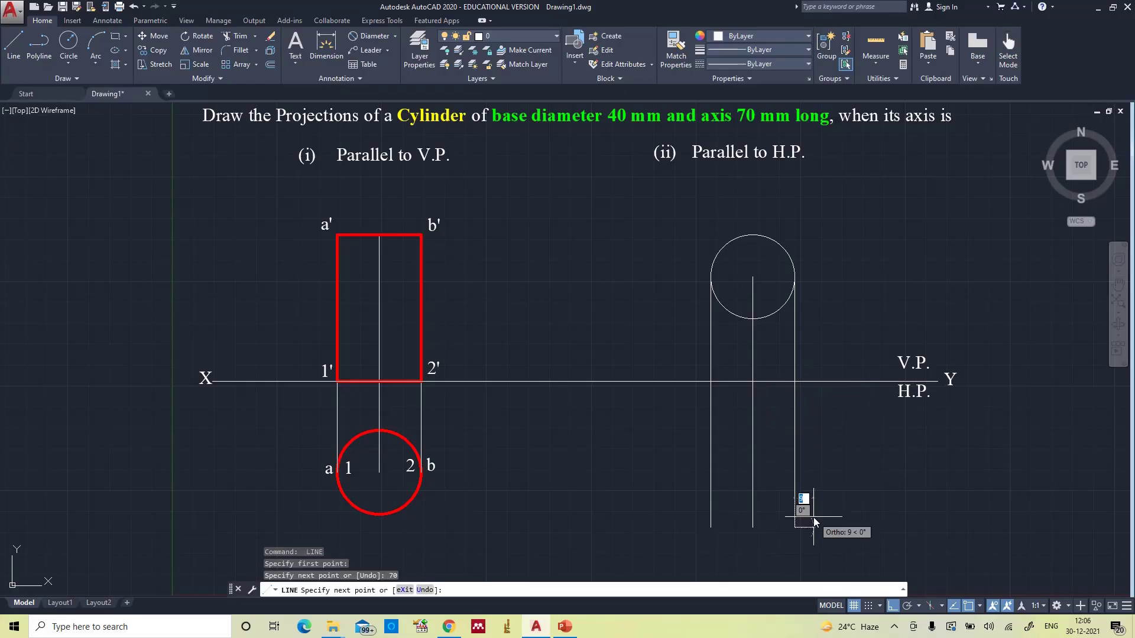
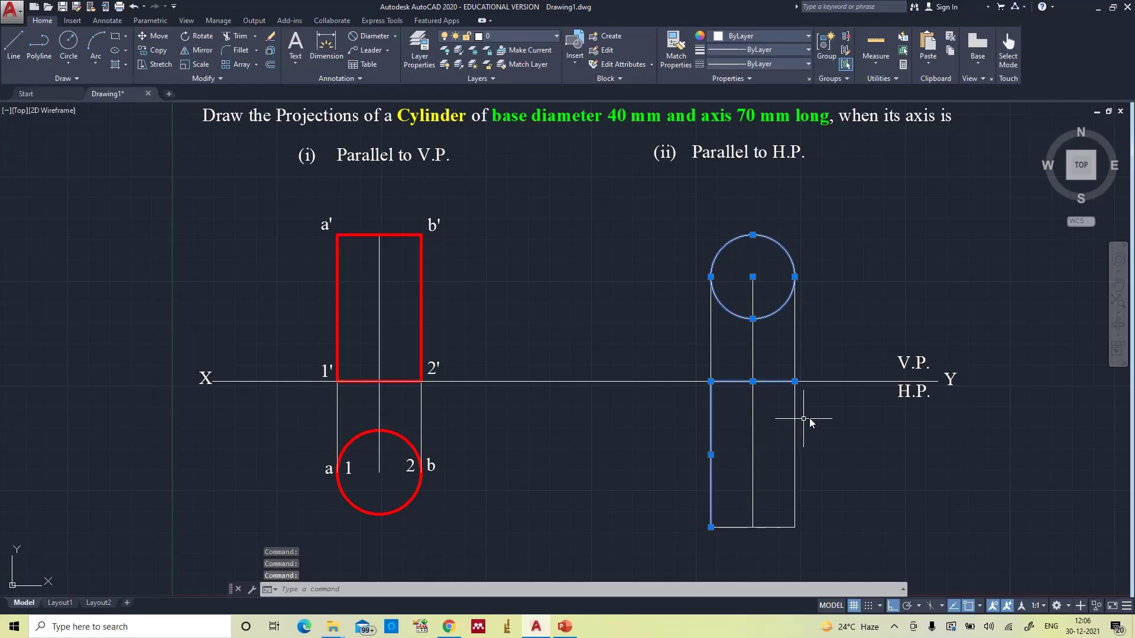
Step: Set the second case's circle and all four edges of its top-view rectangle to red with a 0.40 mm lineweight
{"action": "left_click", "coordinate": [795, 440]}
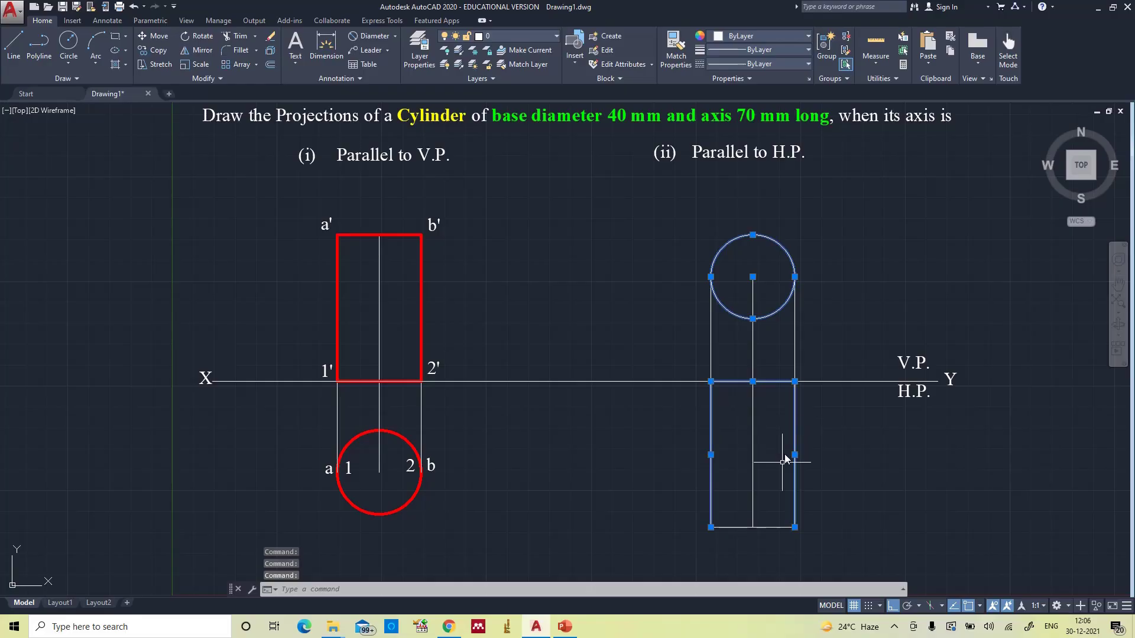
{"action": "left_click", "coordinate": [775, 527]}
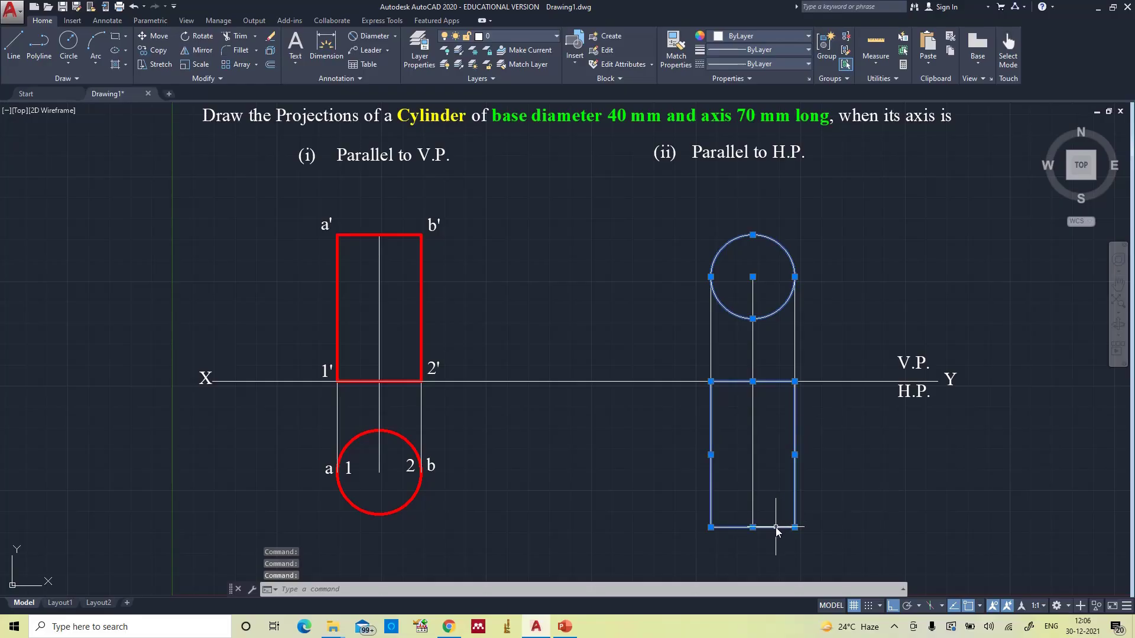
{"action": "left_click", "coordinate": [765, 36]}
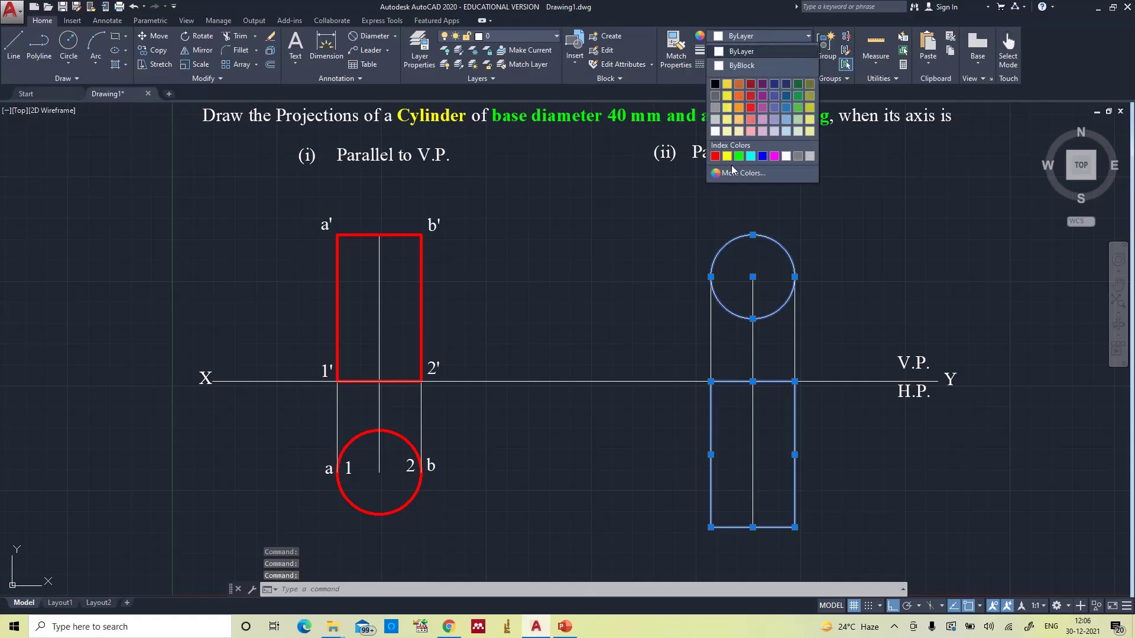
{"action": "left_click", "coordinate": [716, 154]}
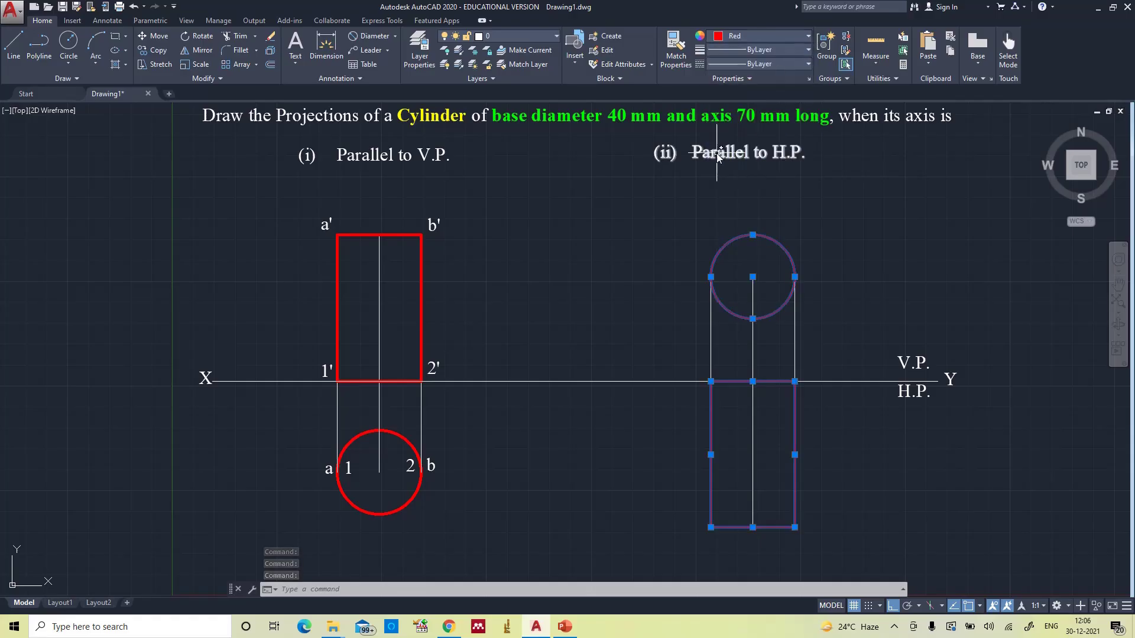
{"action": "left_click", "coordinate": [771, 49]}
{"action": "scroll", "coordinate": [774, 227], "scroll_direction": "down", "scroll_amount": 2}
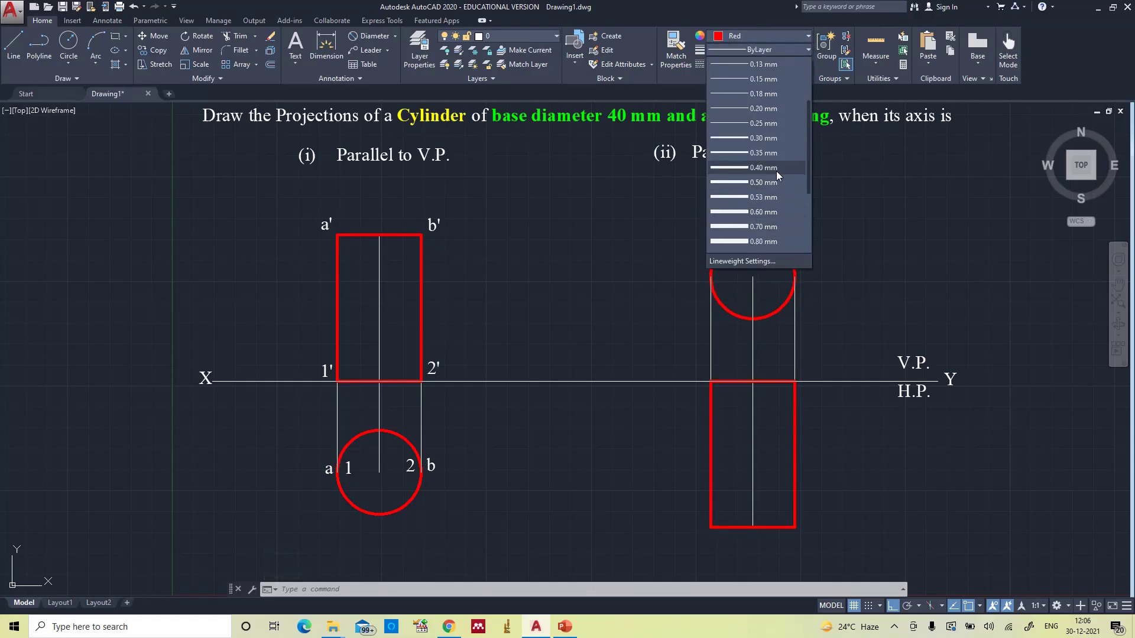
{"action": "left_click", "coordinate": [776, 171]}
{"action": "key", "text": "Escape"}
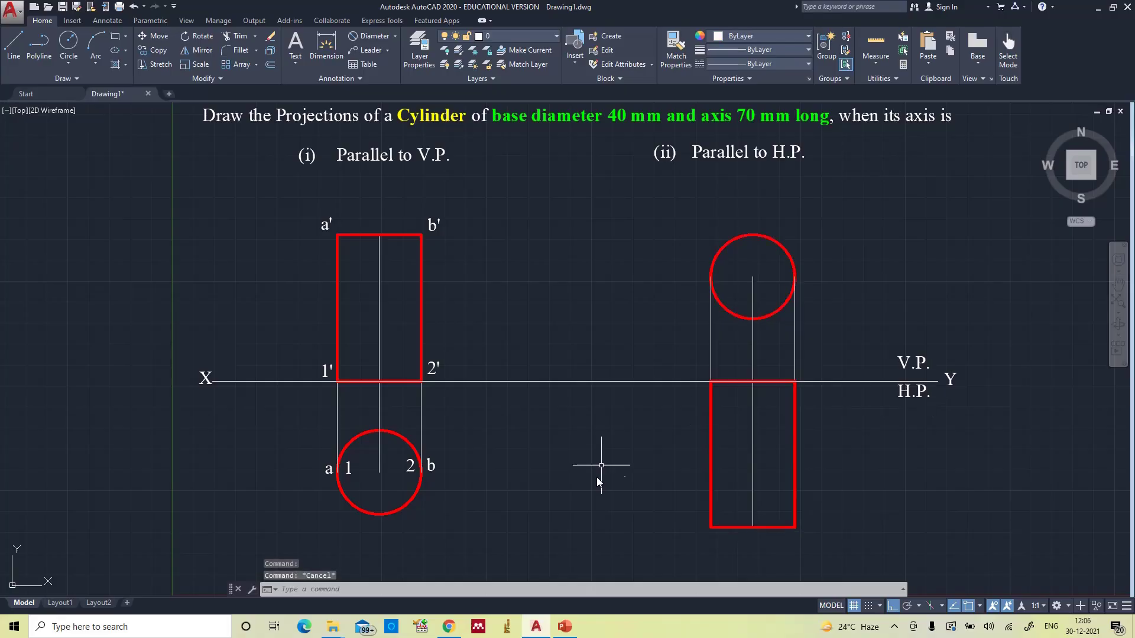
Step: Reload the CENTER2 linetype from acadiso.lin in the Linetype Manager
{"action": "left_click", "coordinate": [381, 272]}
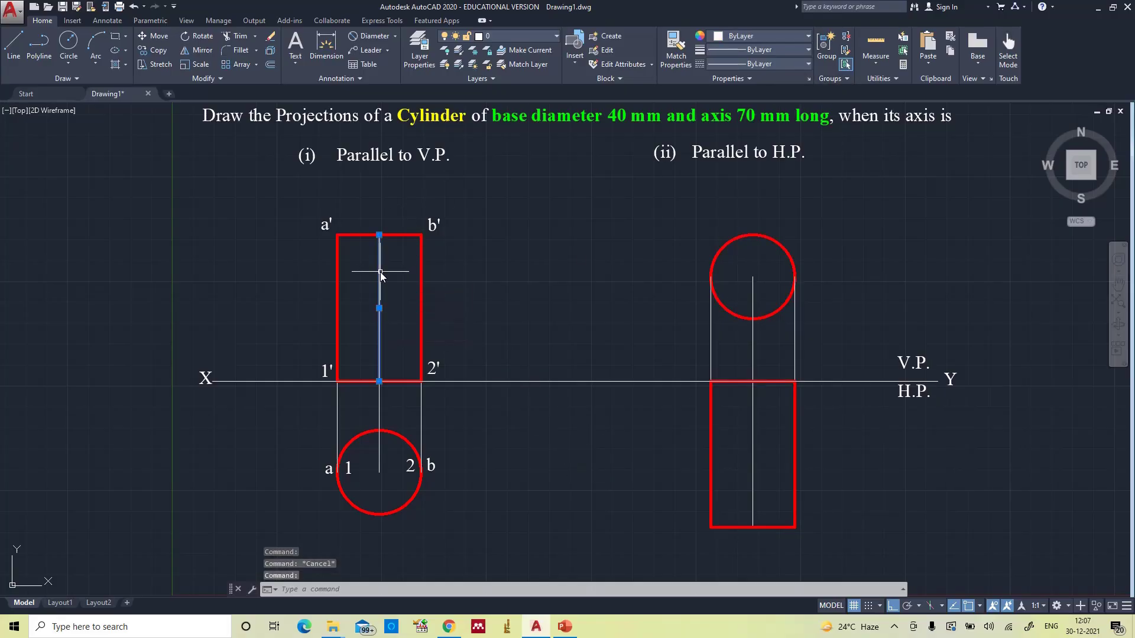
{"action": "left_click", "coordinate": [752, 457]}
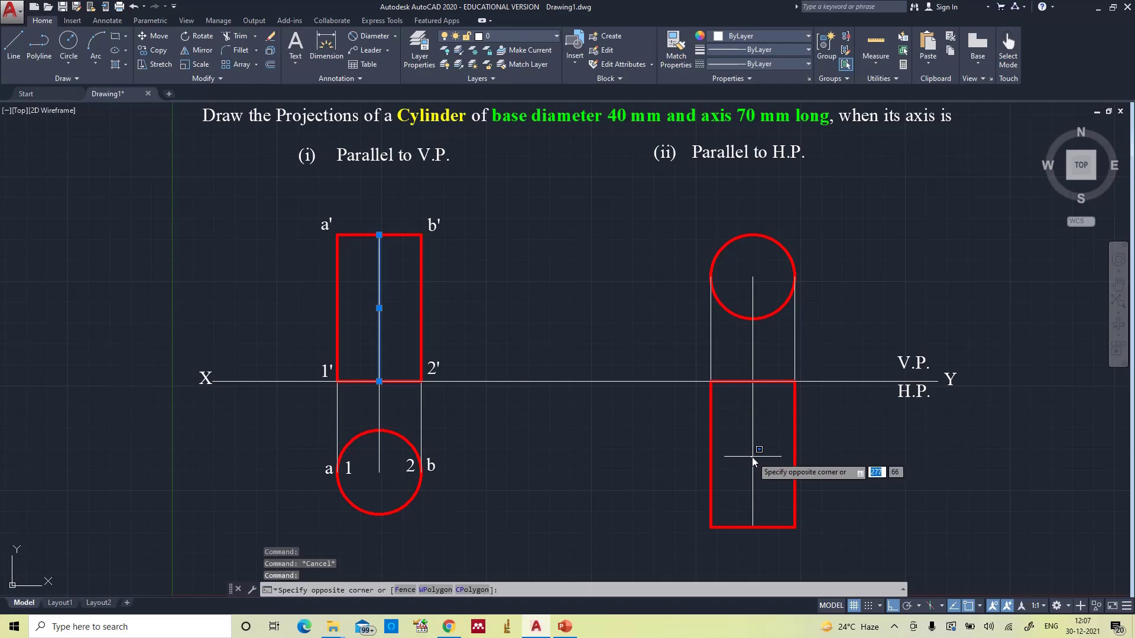
{"action": "left_click", "coordinate": [755, 456]}
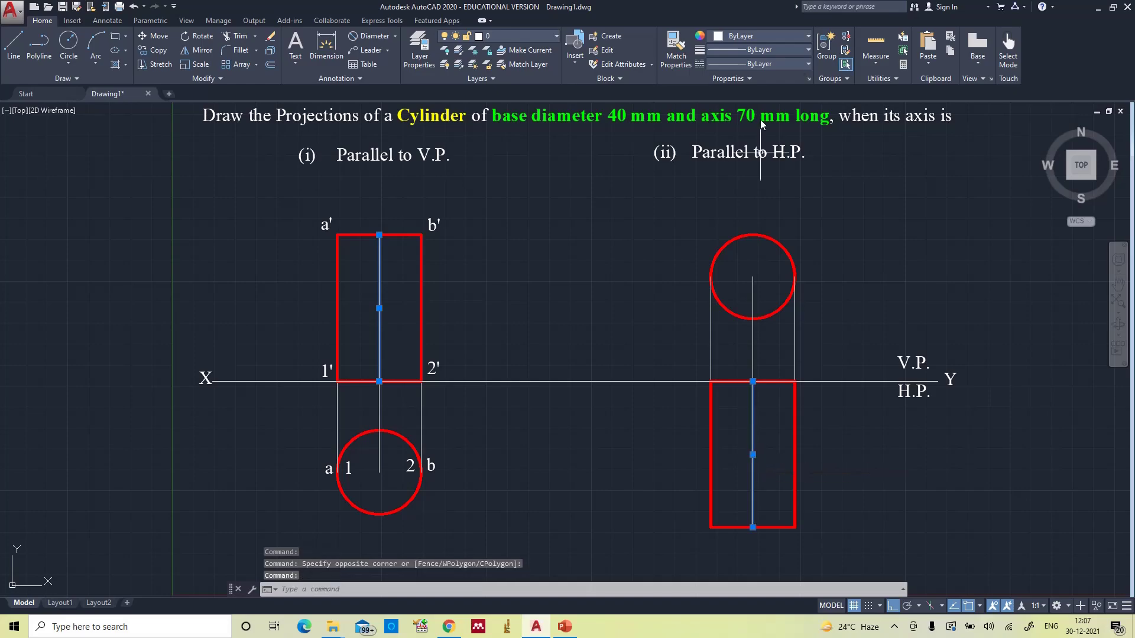
{"action": "left_click", "coordinate": [761, 64]}
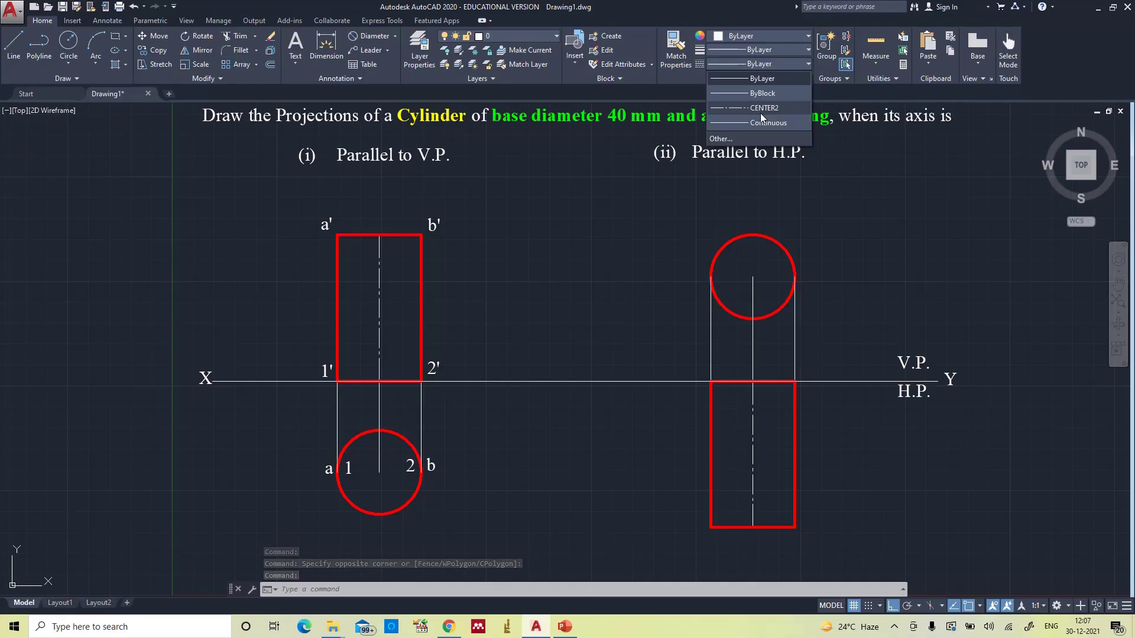
{"action": "left_click", "coordinate": [753, 137]}
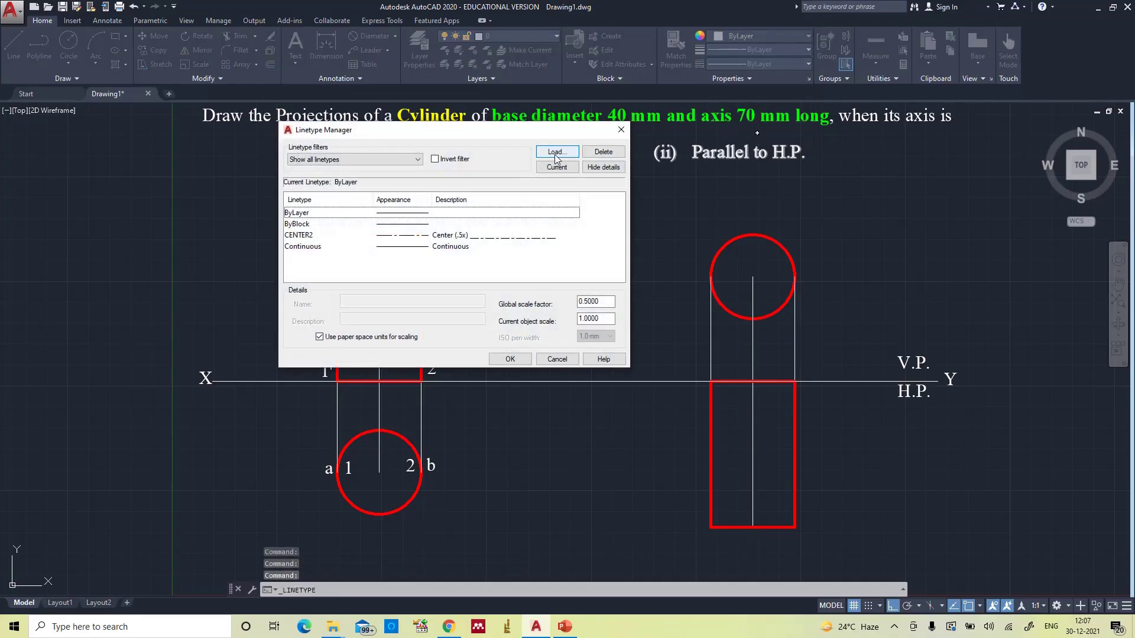
{"action": "left_click", "coordinate": [556, 153]}
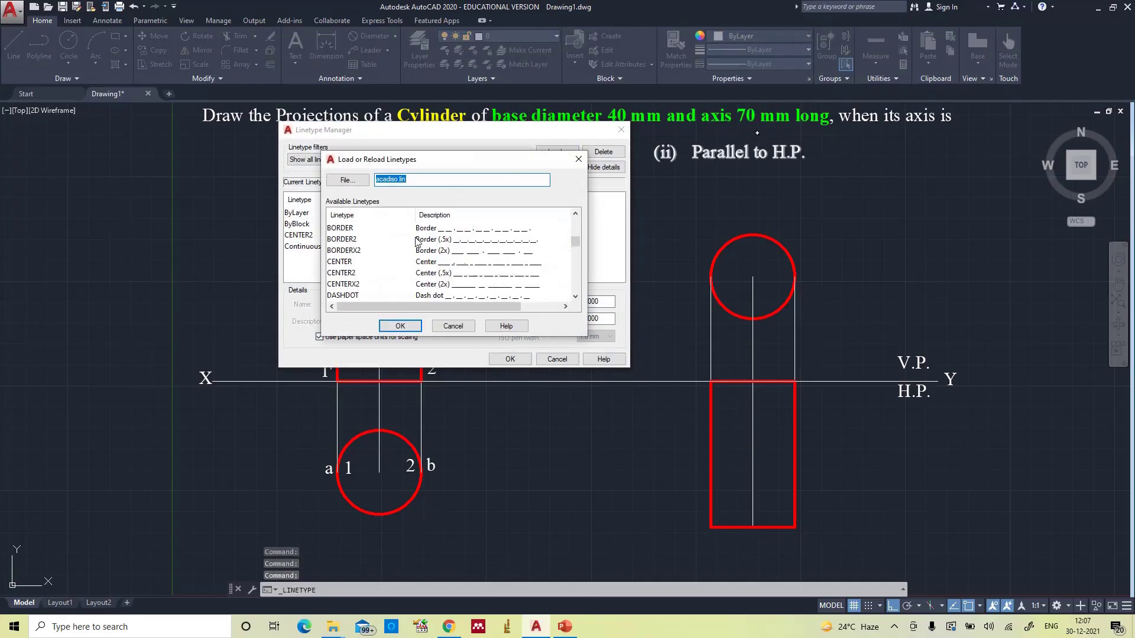
{"action": "left_click", "coordinate": [348, 239]}
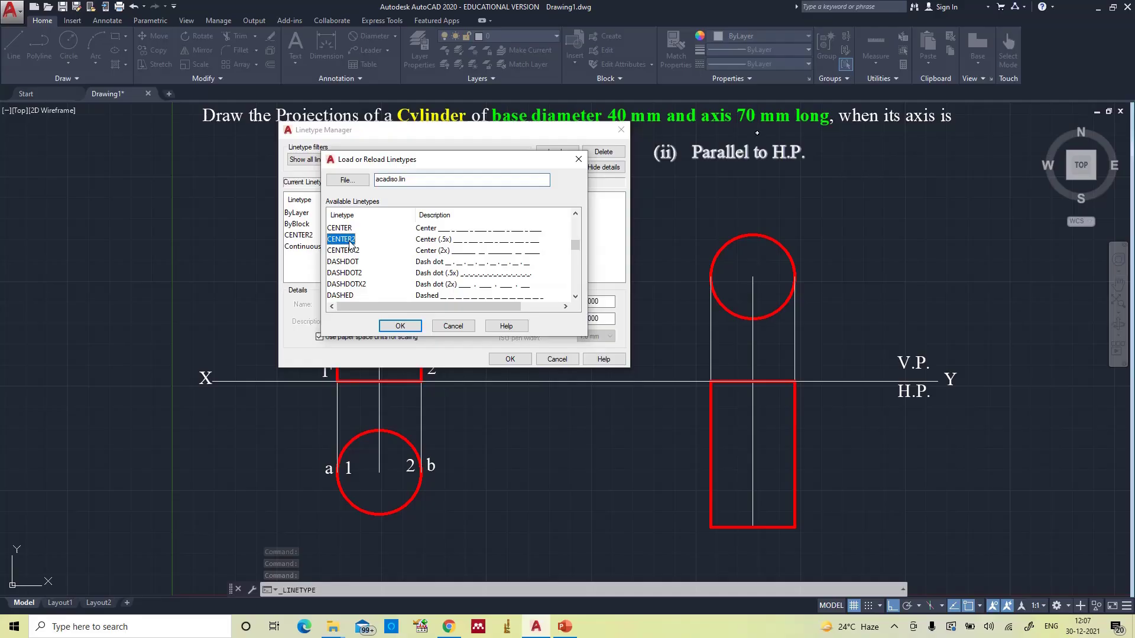
{"action": "left_click", "coordinate": [400, 326]}
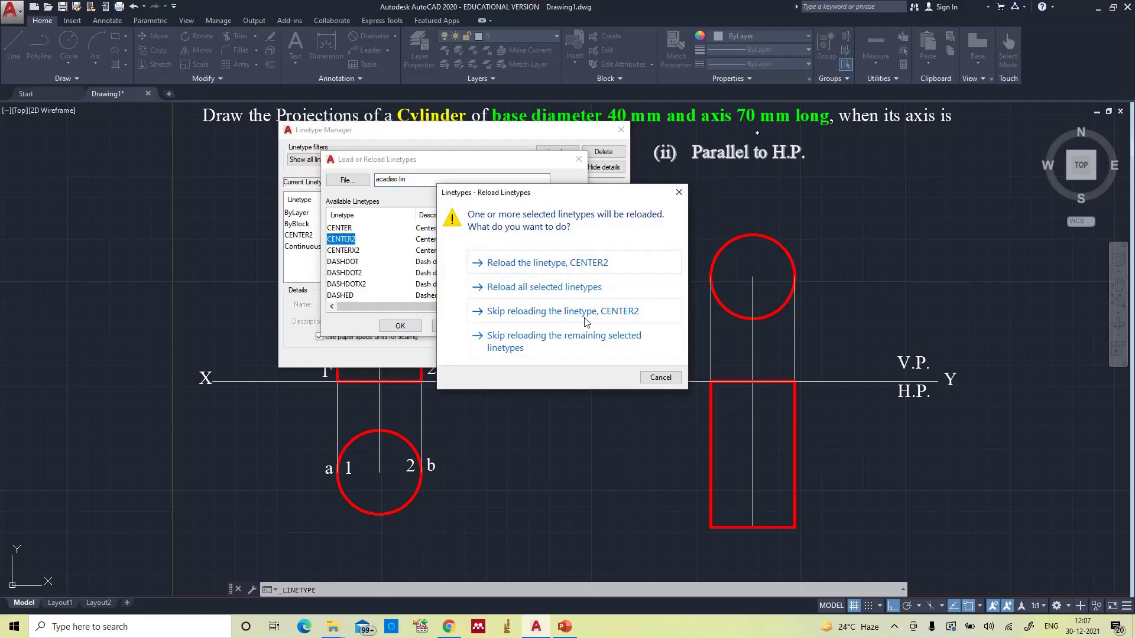
{"action": "left_click", "coordinate": [569, 266]}
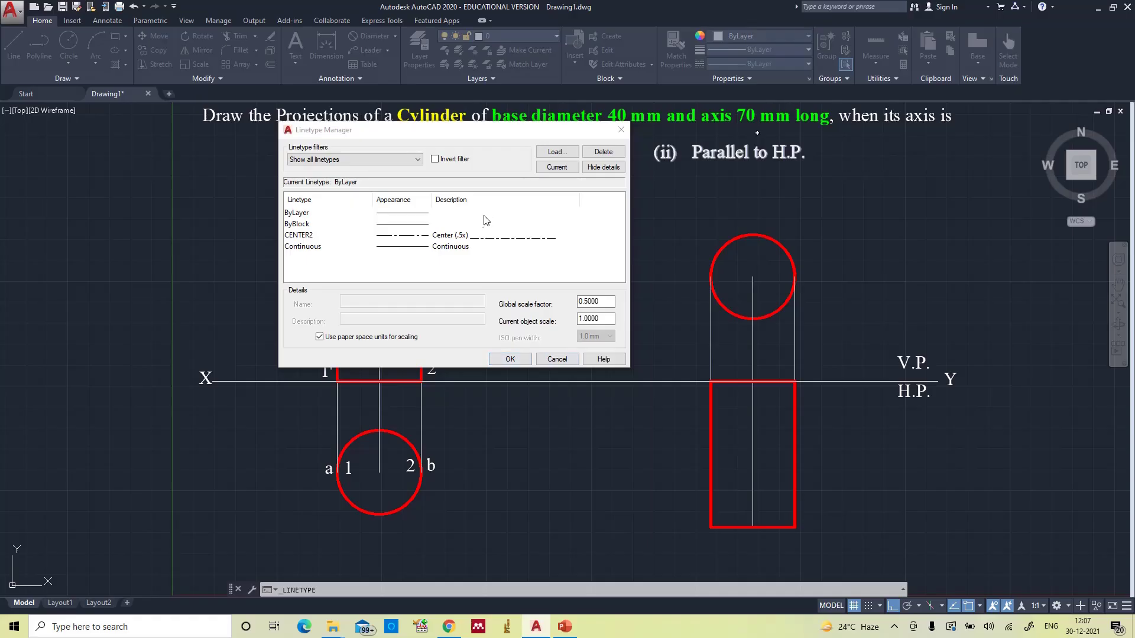
{"action": "left_click", "coordinate": [509, 359]}
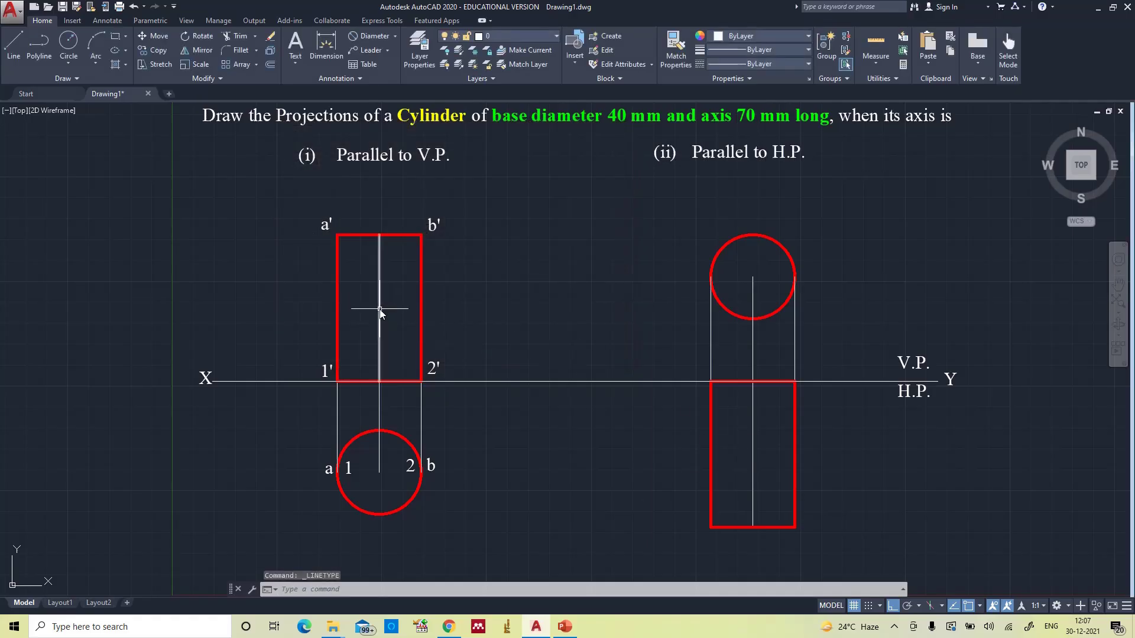
Step: Change the axis lines inside both rectangles to the CENTER2 linetype and colour them red
{"action": "left_click", "coordinate": [379, 307]}
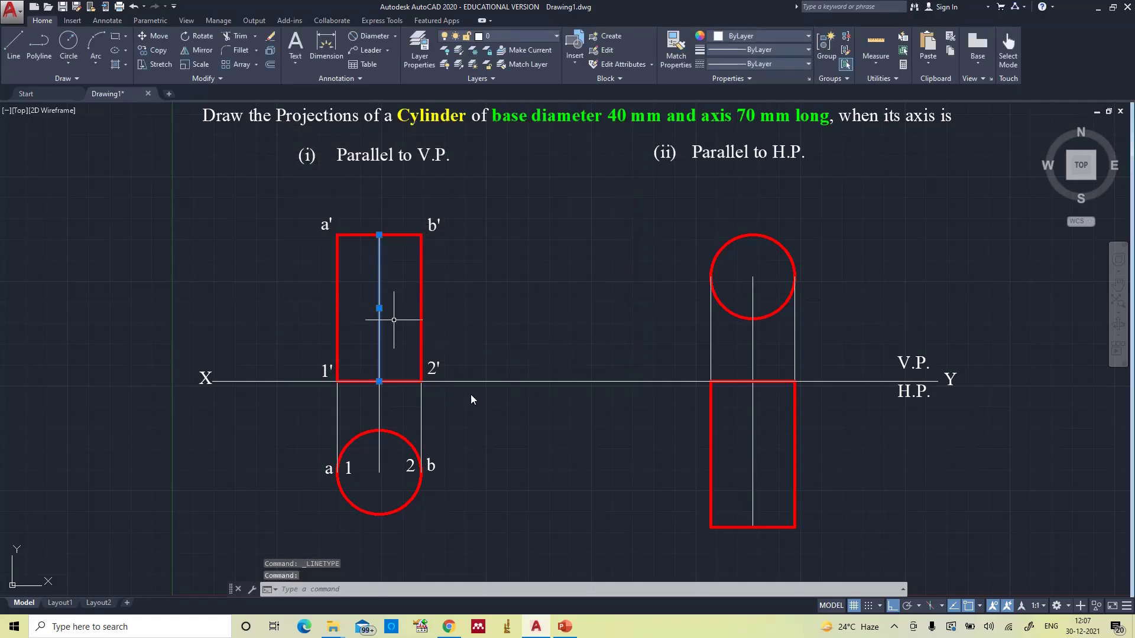
{"action": "left_click", "coordinate": [752, 446]}
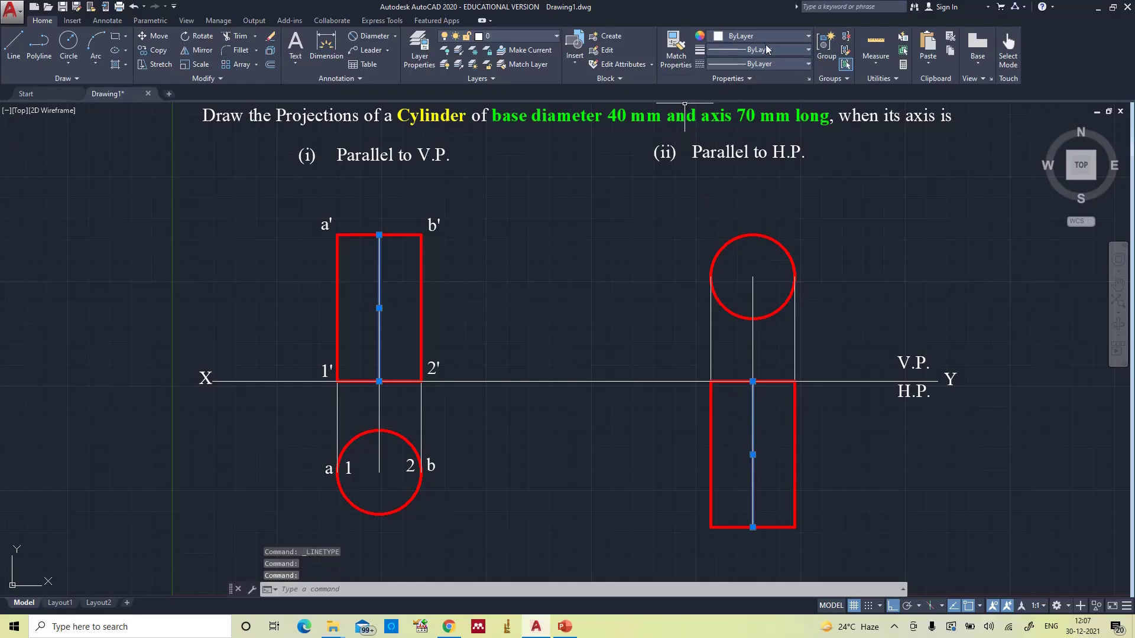
{"action": "left_click", "coordinate": [767, 65]}
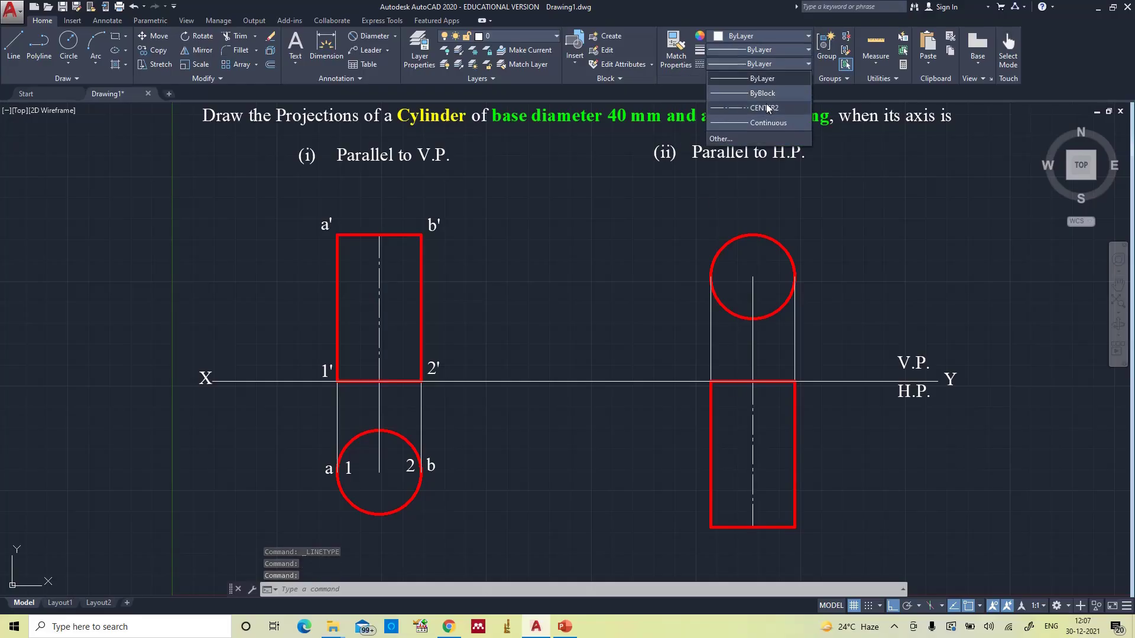
{"action": "left_click", "coordinate": [765, 108]}
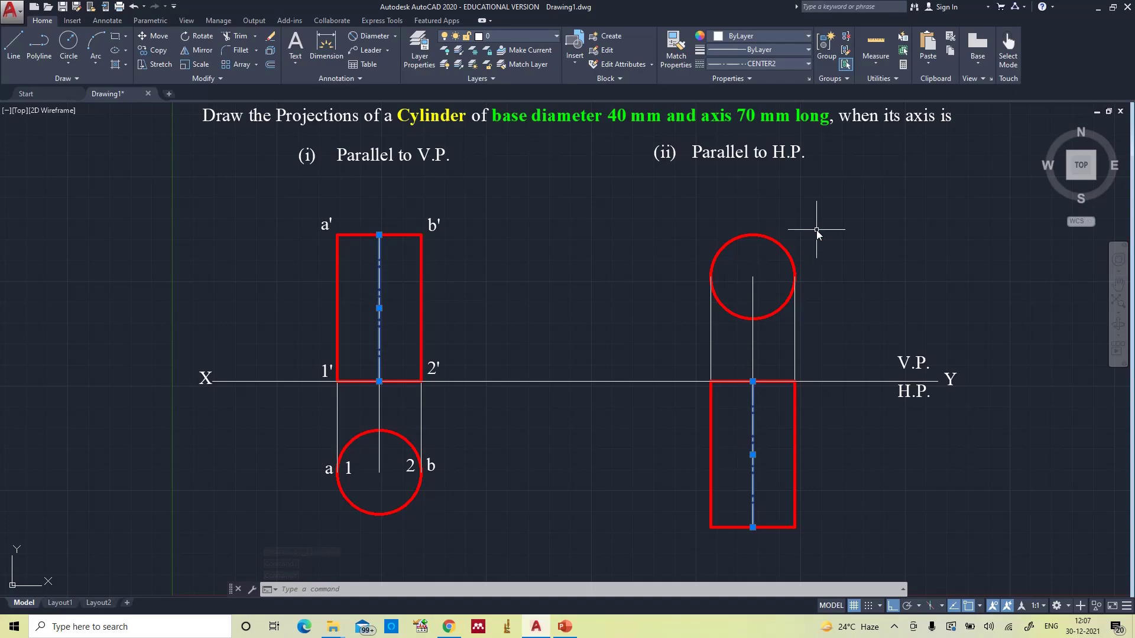
{"action": "left_click", "coordinate": [733, 37]}
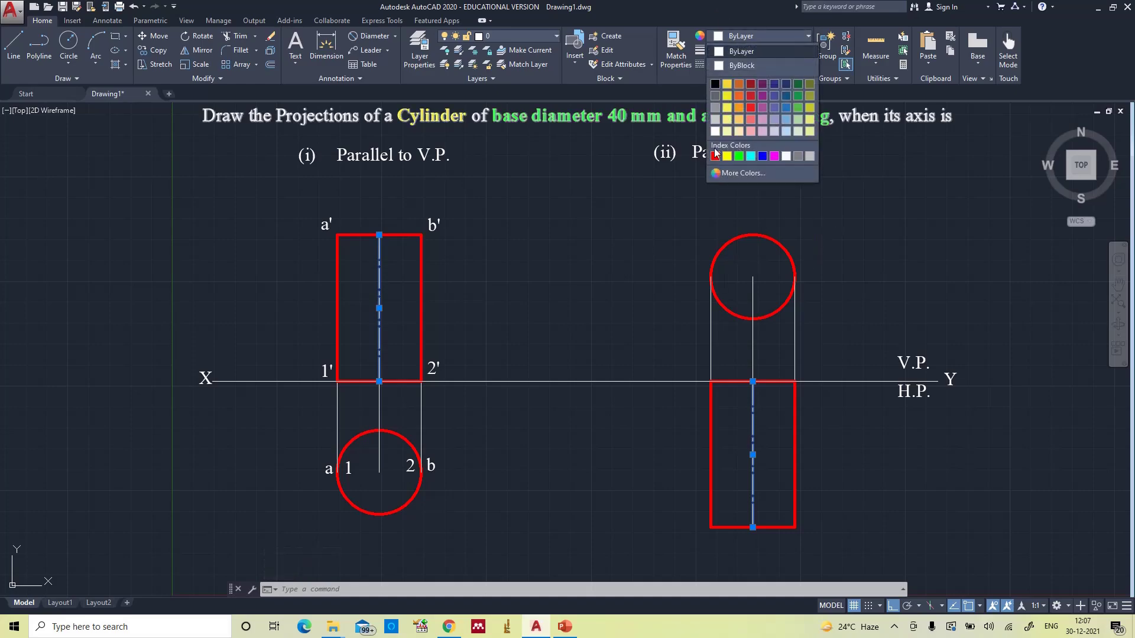
{"action": "left_click", "coordinate": [719, 158]}
{"action": "key", "text": "Escape"}
{"action": "key", "text": "Escape"}
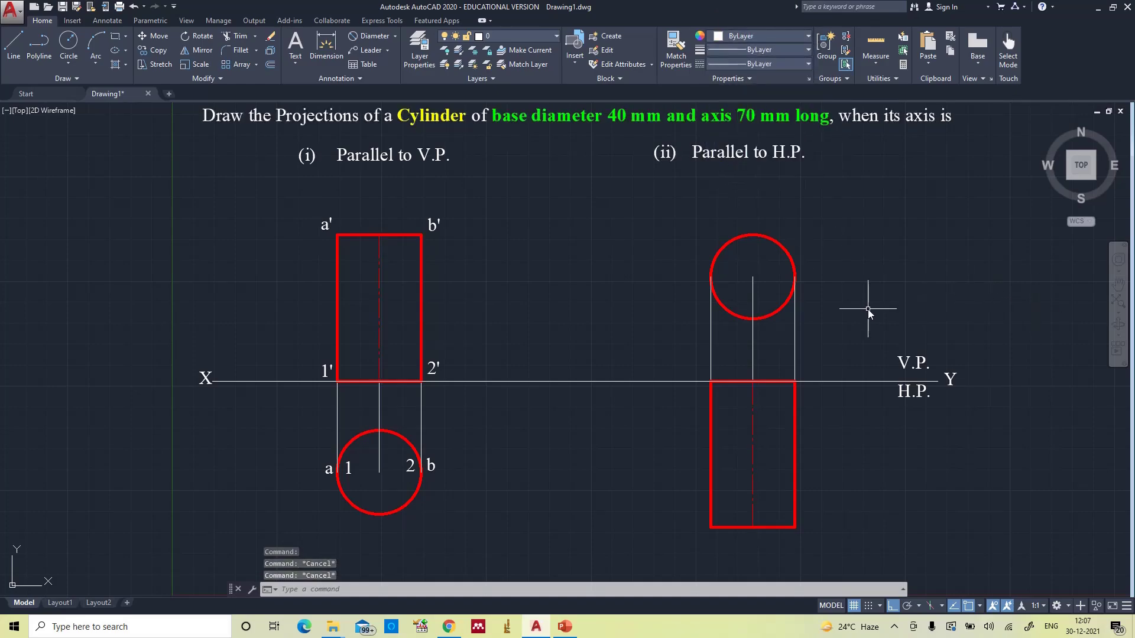
Step: Set the global linetype scale factor to 0.5 with LTSCALE
{"action": "type", "text": "lts"}
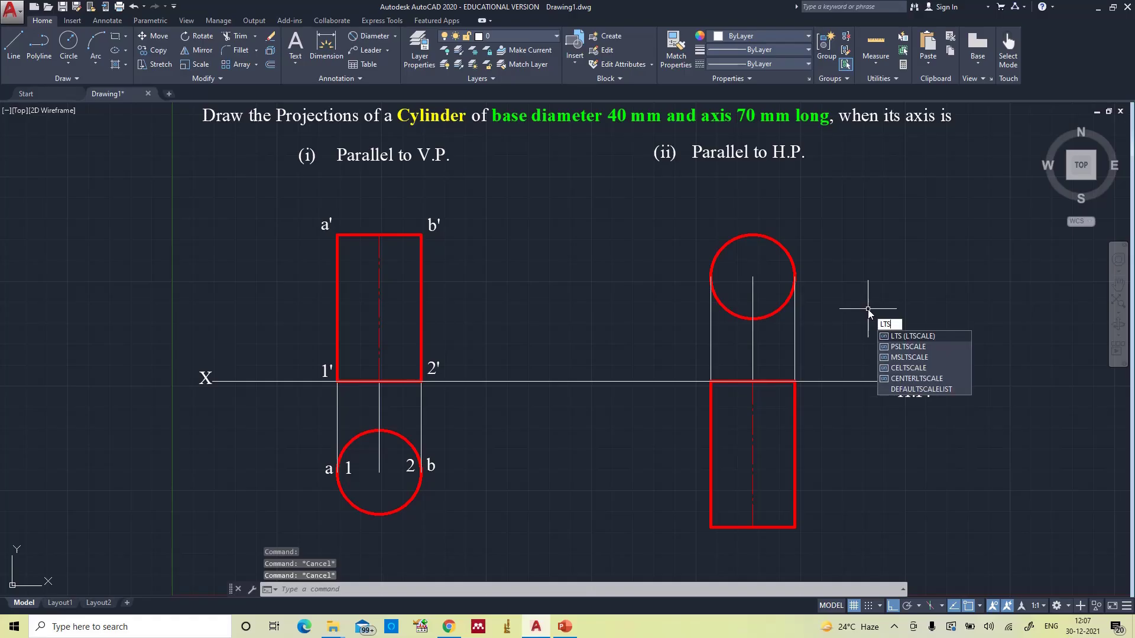
{"action": "key", "text": "Return"}
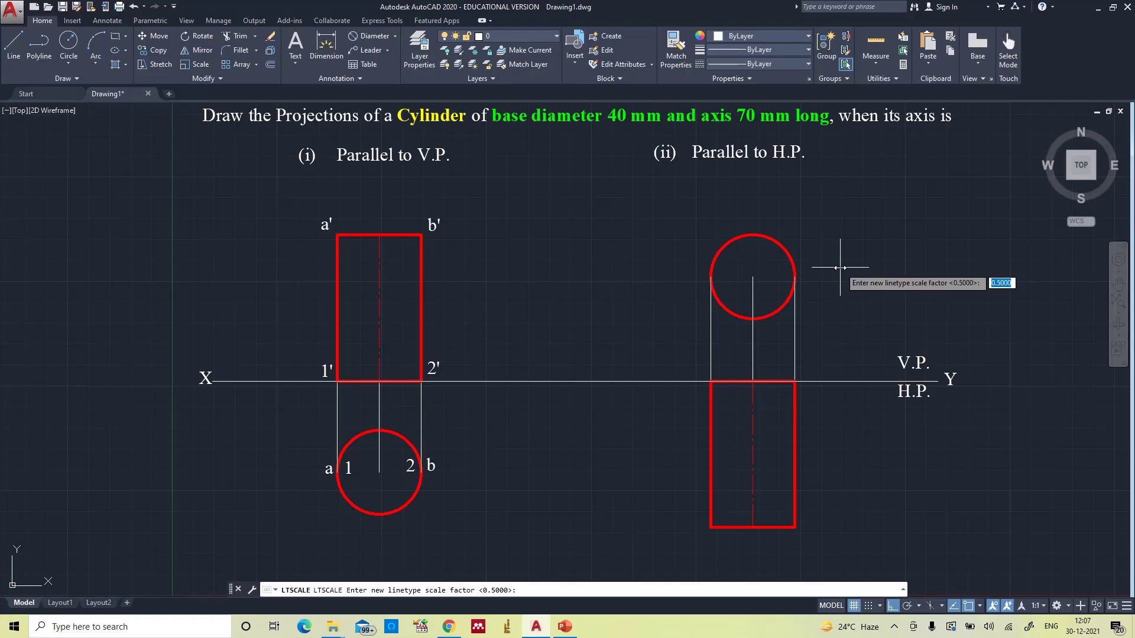
{"action": "type", "text": "0.5"}
{"action": "key", "text": "Return"}
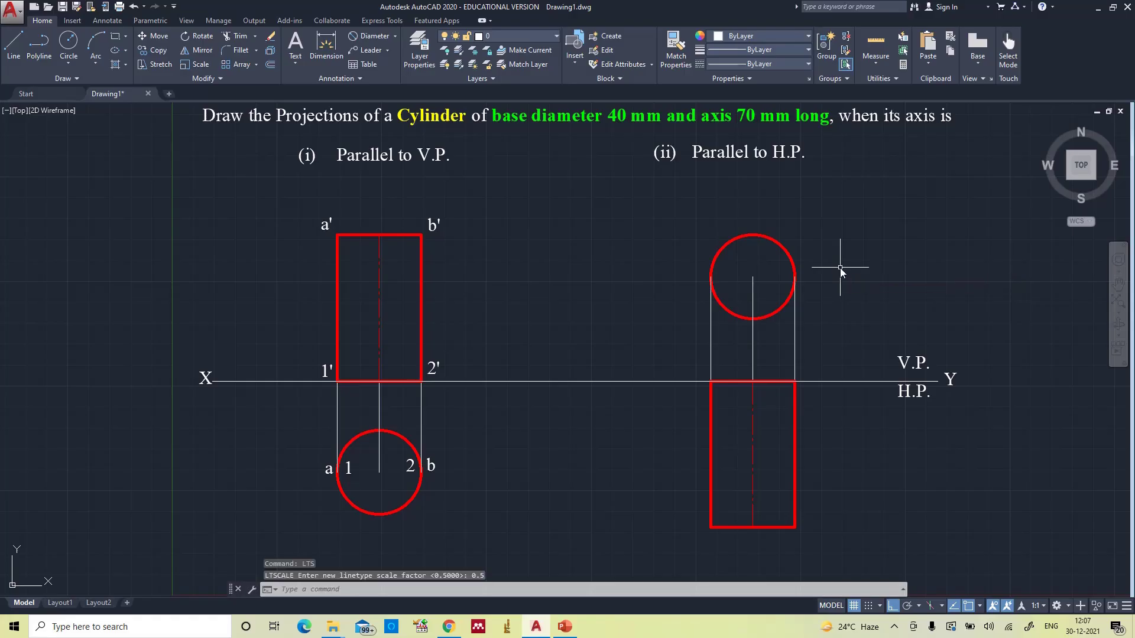
Step: Examine the dash pattern of the axis lines up close, ending with the whole drawing in view
{"action": "scroll", "coordinate": [355, 327], "scroll_direction": "up", "scroll_amount": 5}
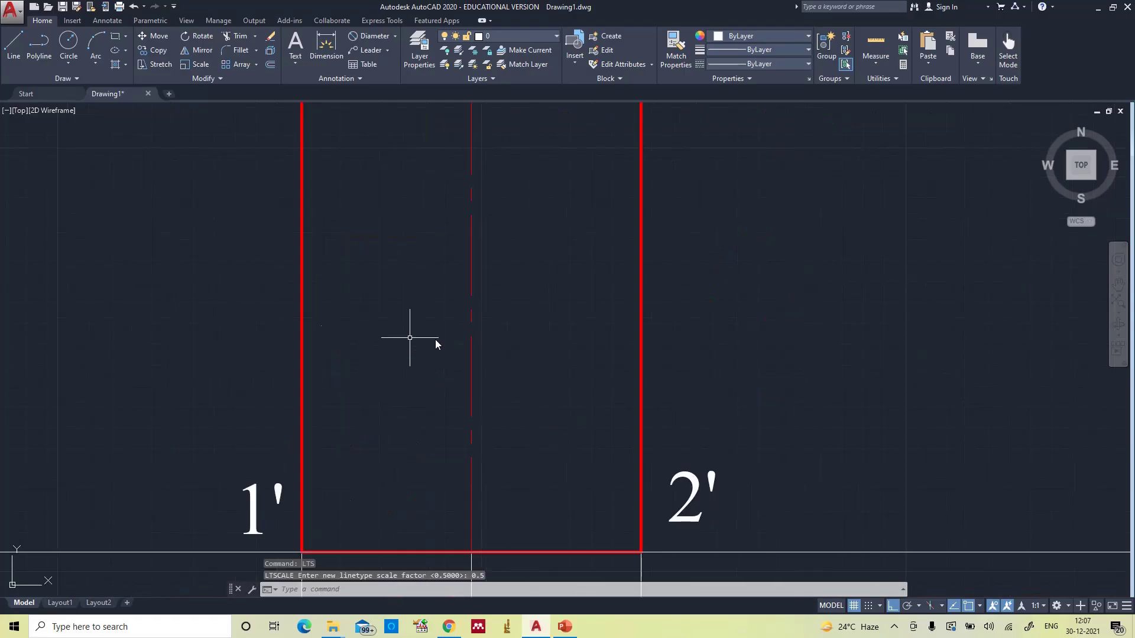
{"action": "scroll", "coordinate": [494, 307], "scroll_direction": "down", "scroll_amount": 5}
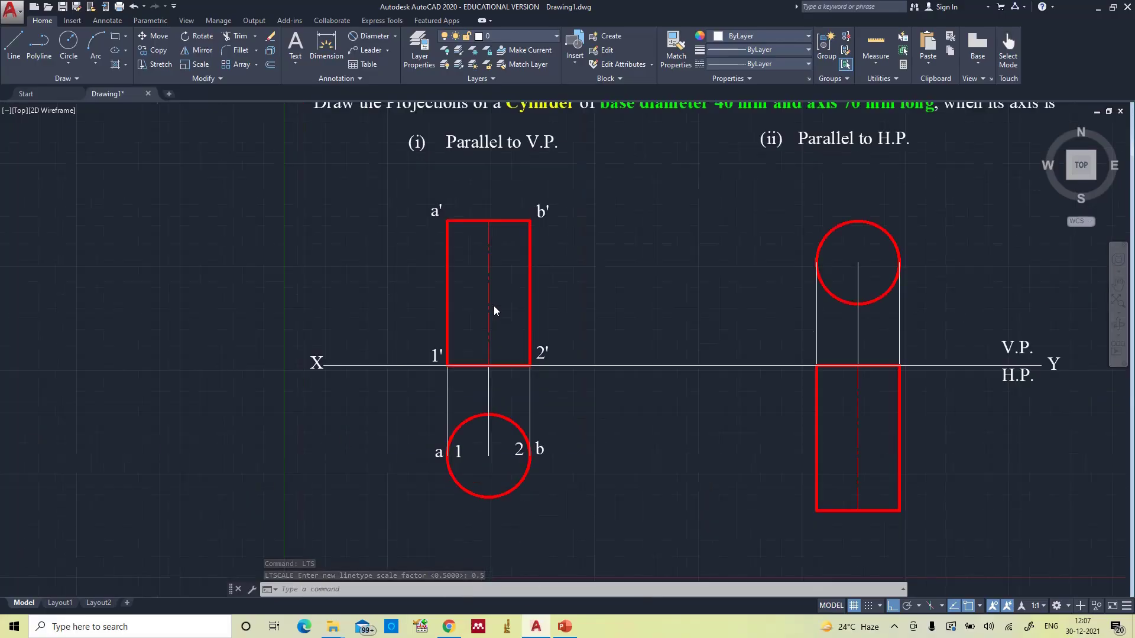
{"action": "scroll", "coordinate": [494, 306], "scroll_direction": "down", "scroll_amount": 2}
{"action": "scroll", "coordinate": [785, 440], "scroll_direction": "up", "scroll_amount": 4}
{"action": "scroll", "coordinate": [663, 391], "scroll_direction": "down", "scroll_amount": 4}
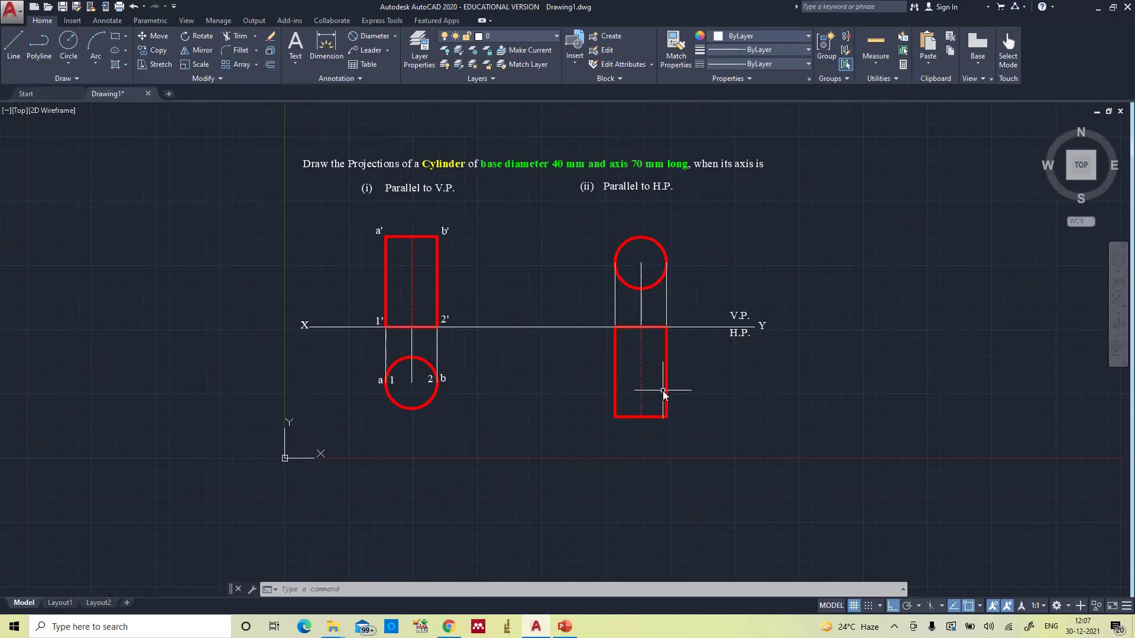
{"action": "type", "text": "z"}
{"action": "key", "text": "Return"}
{"action": "type", "text": "a"}
{"action": "key", "text": "Return"}
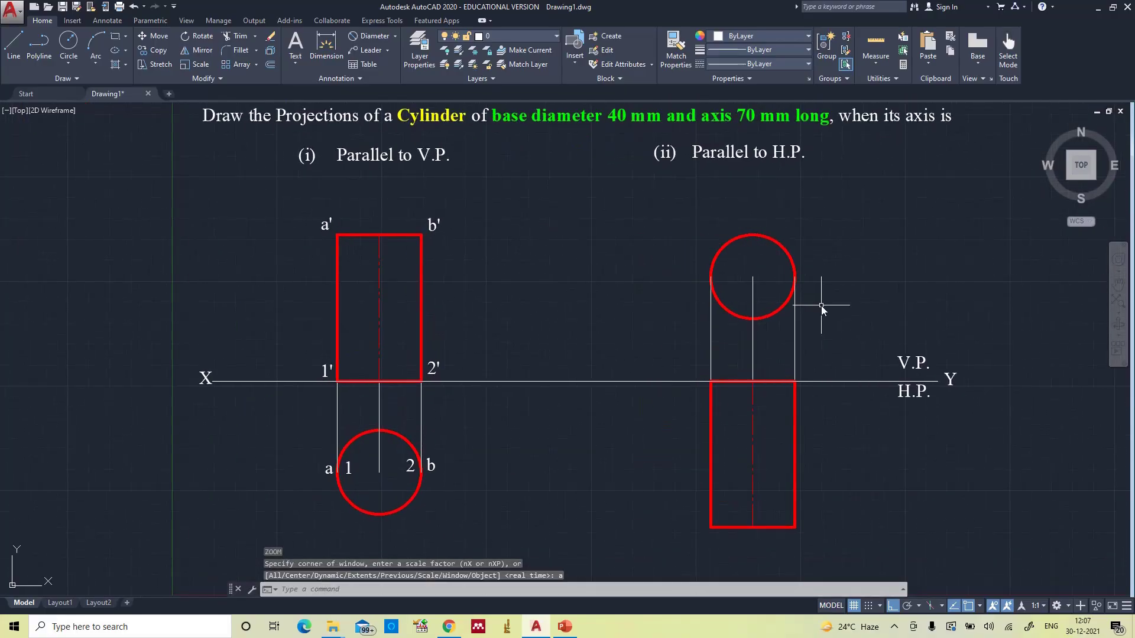
Step: Label the outer ends of the part (ii) circle's horizontal diameter a' and b' with single-line text, height 6 and rotation 0
{"action": "type", "text": "text"}
{"action": "key", "text": "Return"}
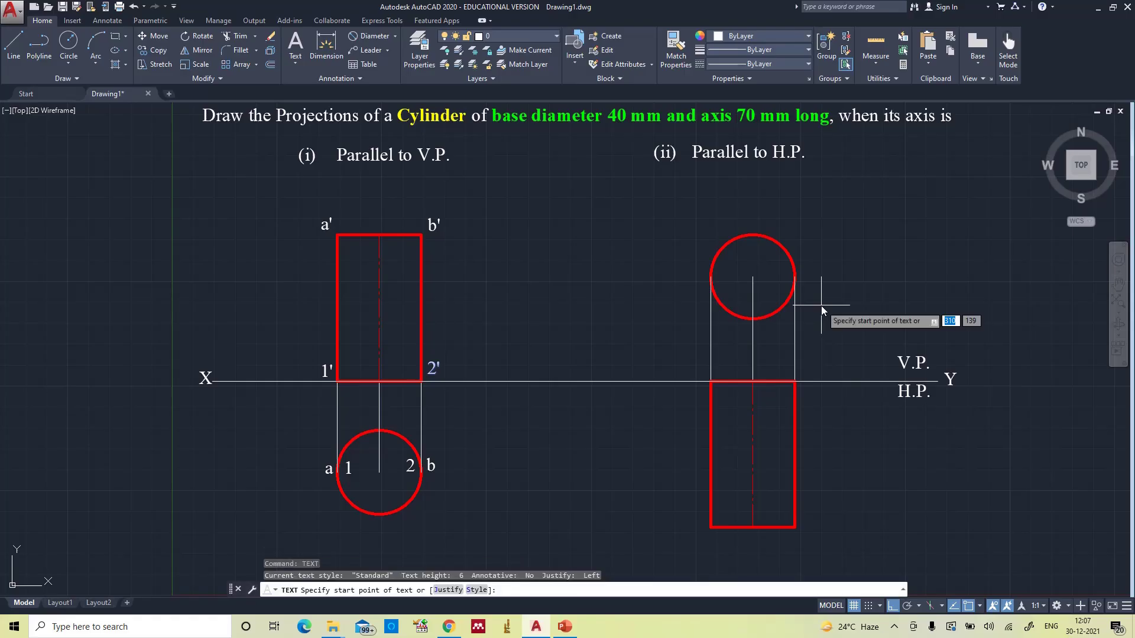
{"action": "left_click", "coordinate": [695, 278]}
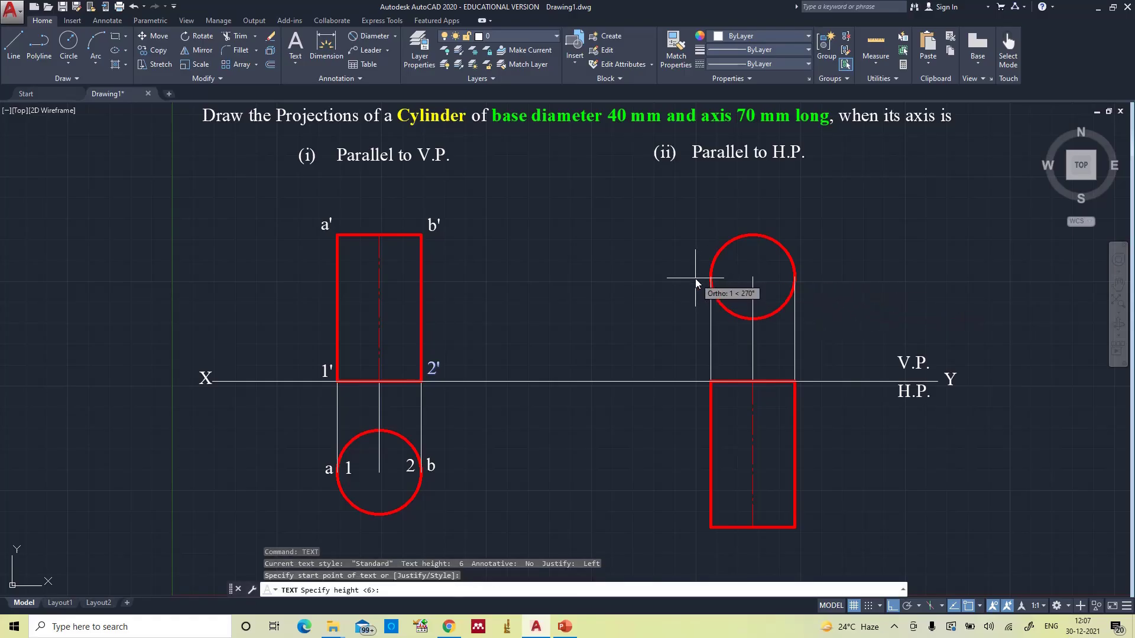
{"action": "key", "text": "Return"}
{"action": "key", "text": "Return"}
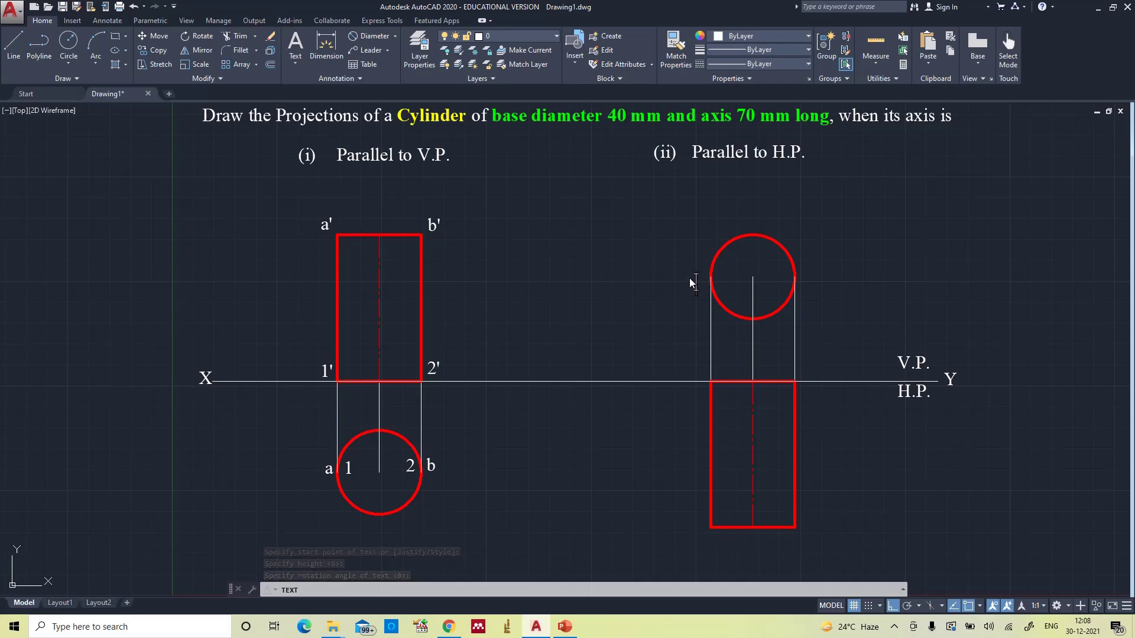
{"action": "type", "text": "a'"}
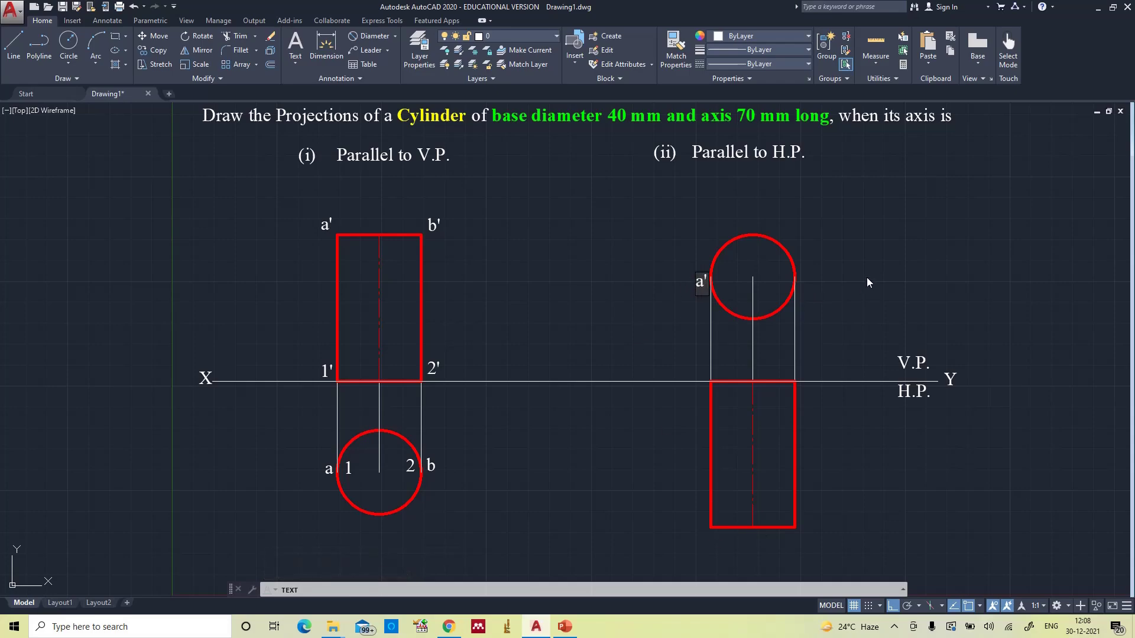
{"action": "left_click", "coordinate": [803, 277]}
Step: Check the cylinder's point labels on the PowerPoint slide and, back in AutoCAD, add labels 1' and 2' inside the part (ii) circle
{"action": "left_click", "coordinate": [565, 627]}
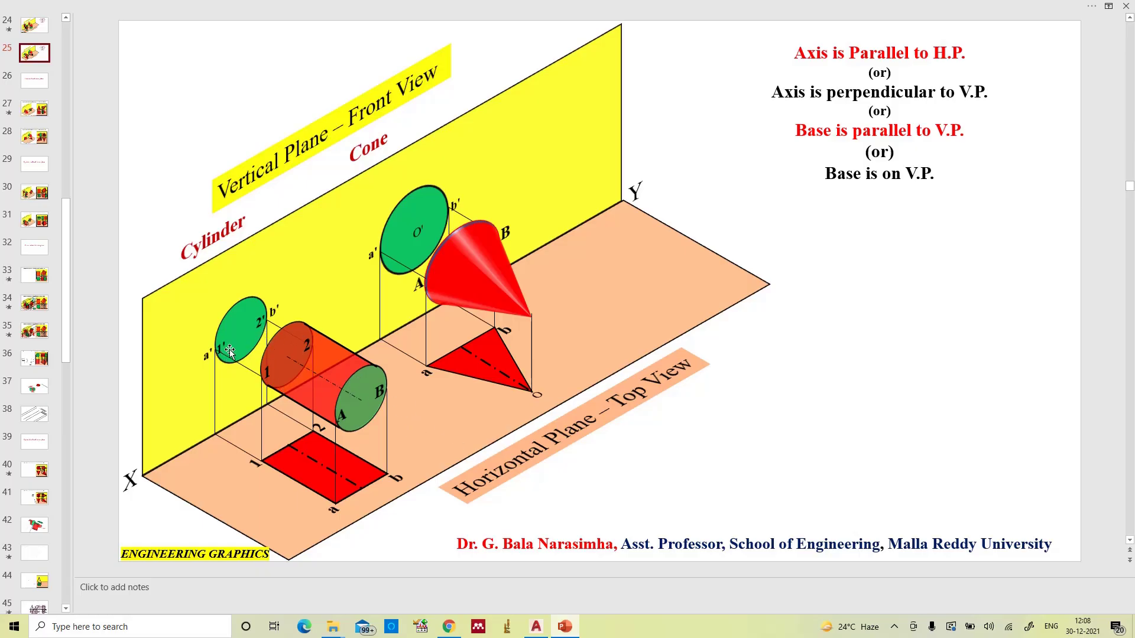
{"action": "left_click", "coordinate": [550, 624]}
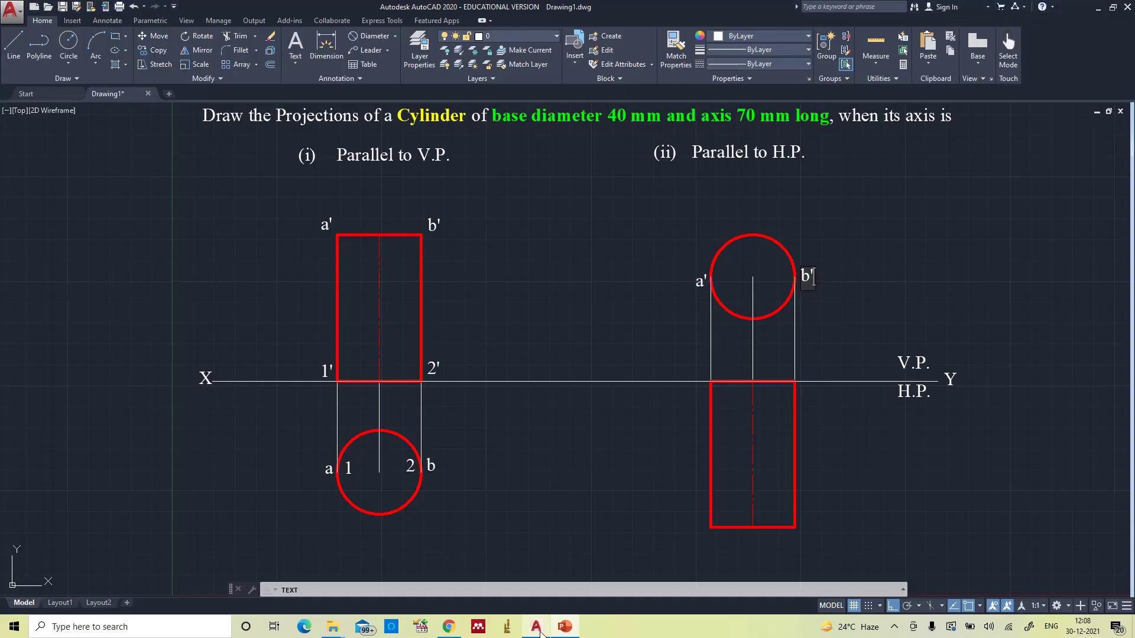
{"action": "left_click", "coordinate": [720, 284]}
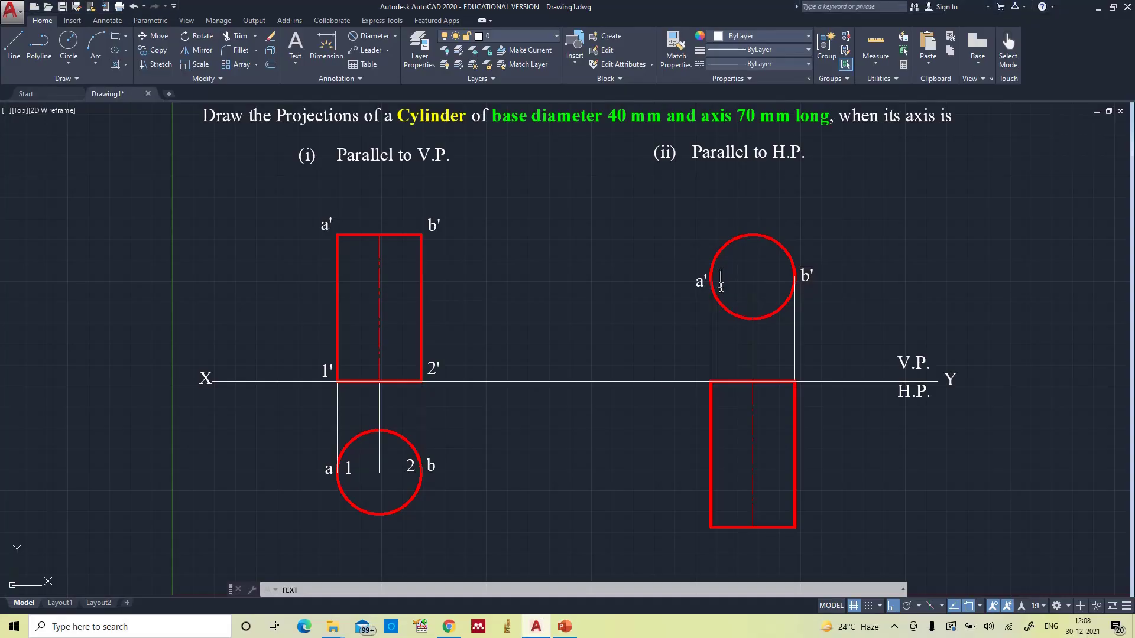
{"action": "type", "text": "1'"}
{"action": "left_click", "coordinate": [779, 282]}
{"action": "type", "text": "2'"}
Step: Label the part (ii) rectangle's upper corners 1 and 2 and its lower corners a and b, and finish the text command
{"action": "left_click", "coordinate": [858, 296]}
{"action": "type", "text": "1"}
{"action": "left_click", "coordinate": [806, 389]}
{"action": "type", "text": "2"}
{"action": "left_click", "coordinate": [691, 525]}
{"action": "type", "text": "a"}
{"action": "left_click", "coordinate": [800, 527]}
{"action": "type", "text": "b"}
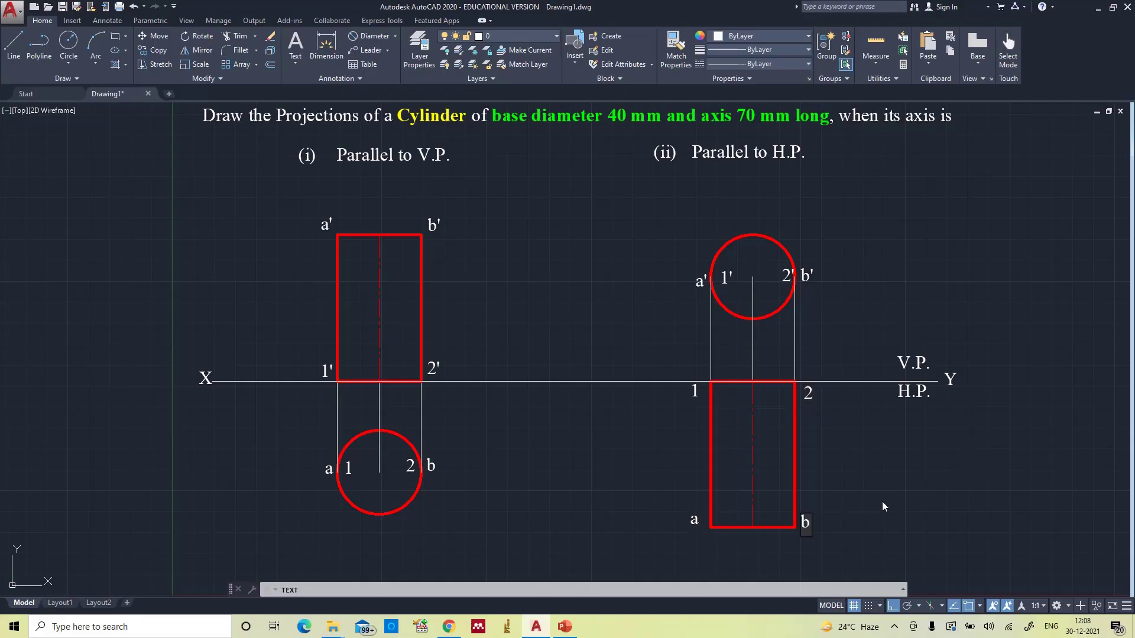
{"action": "left_click", "coordinate": [882, 485]}
{"action": "key", "text": "Escape"}
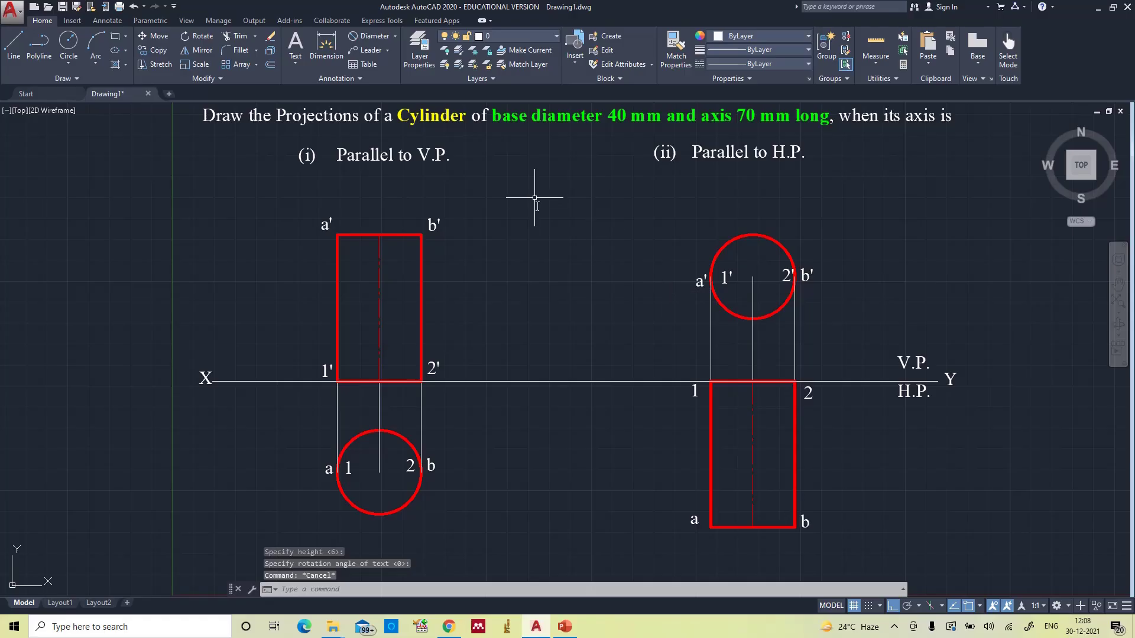
Step: Add diameter dimensions to the part (i) and part (ii) circles, with the dimension text outside each circle
{"action": "left_click", "coordinate": [378, 38]}
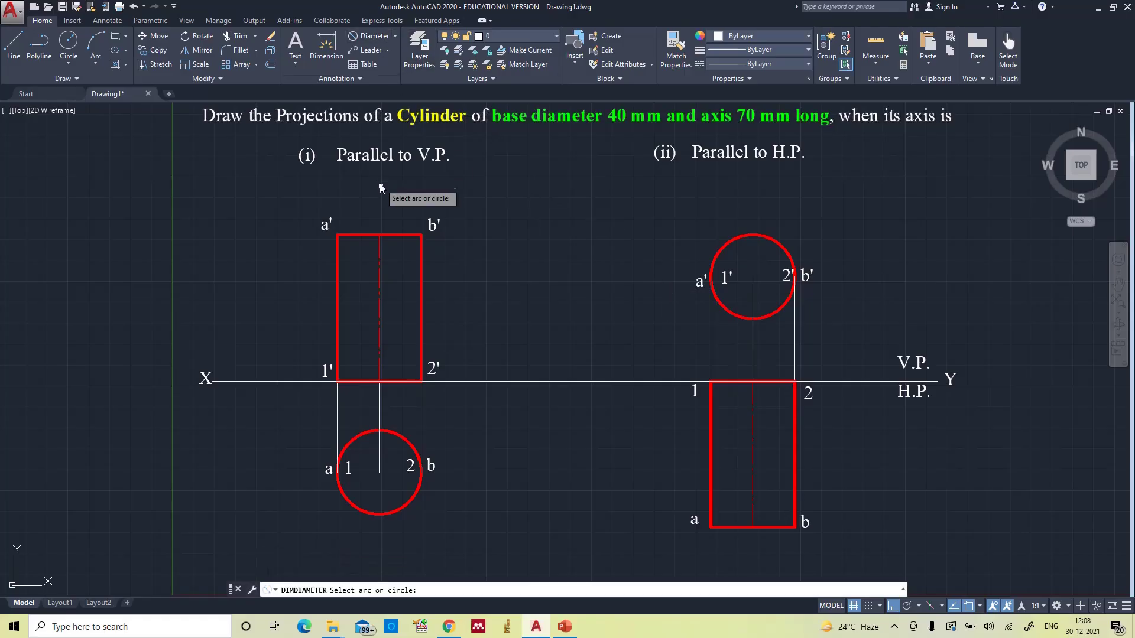
{"action": "left_click", "coordinate": [413, 438]}
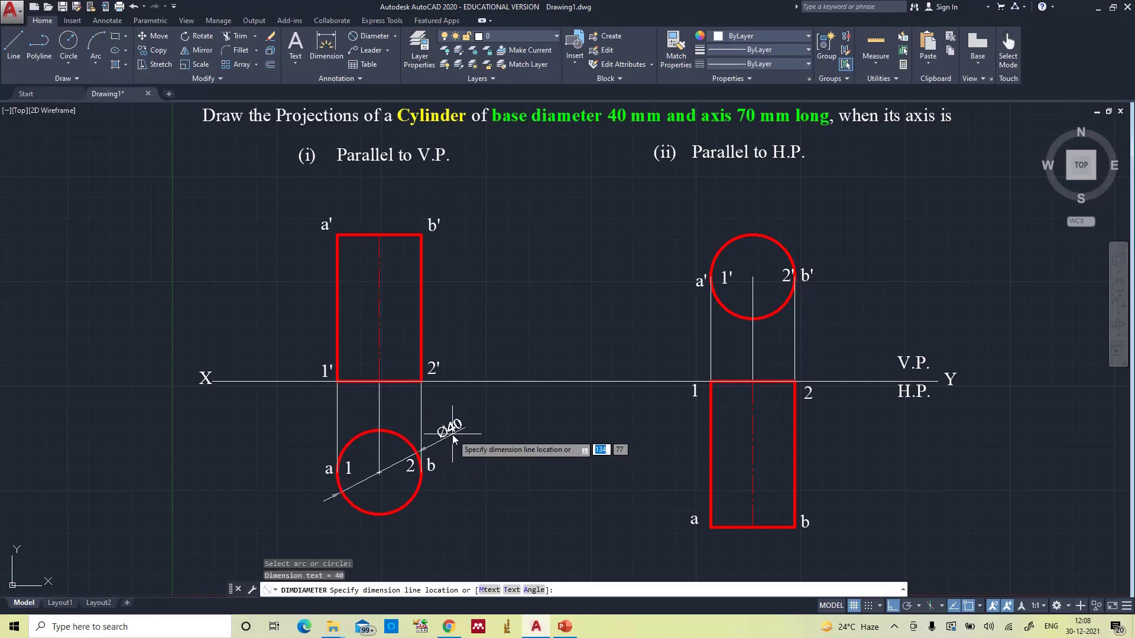
{"action": "left_click", "coordinate": [456, 489]}
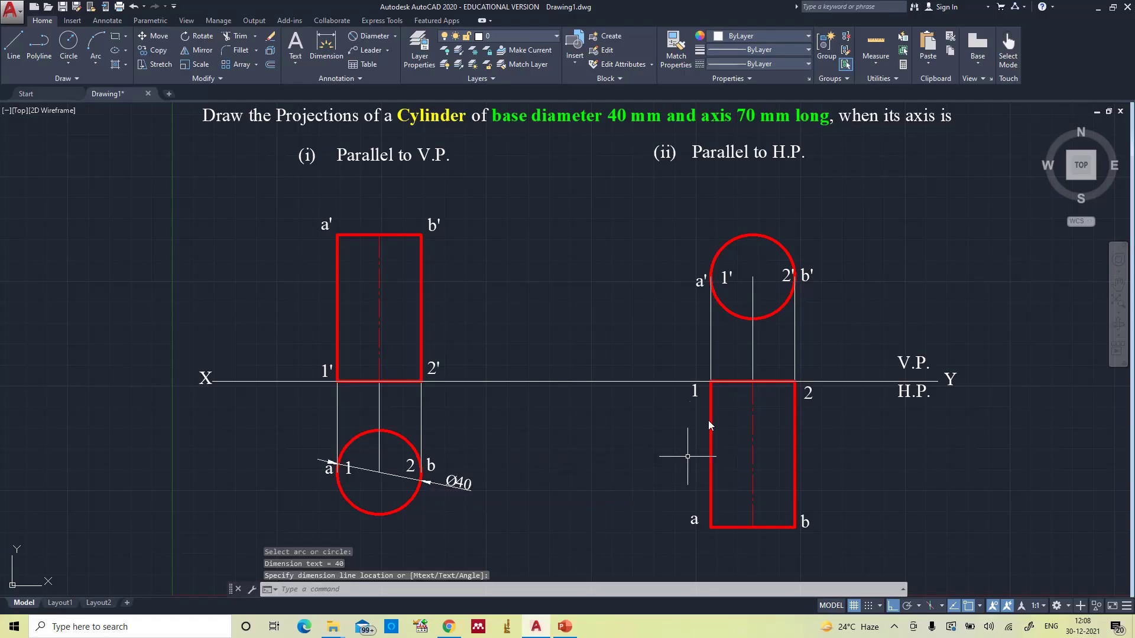
{"action": "key", "text": "Return"}
{"action": "left_click", "coordinate": [779, 250]}
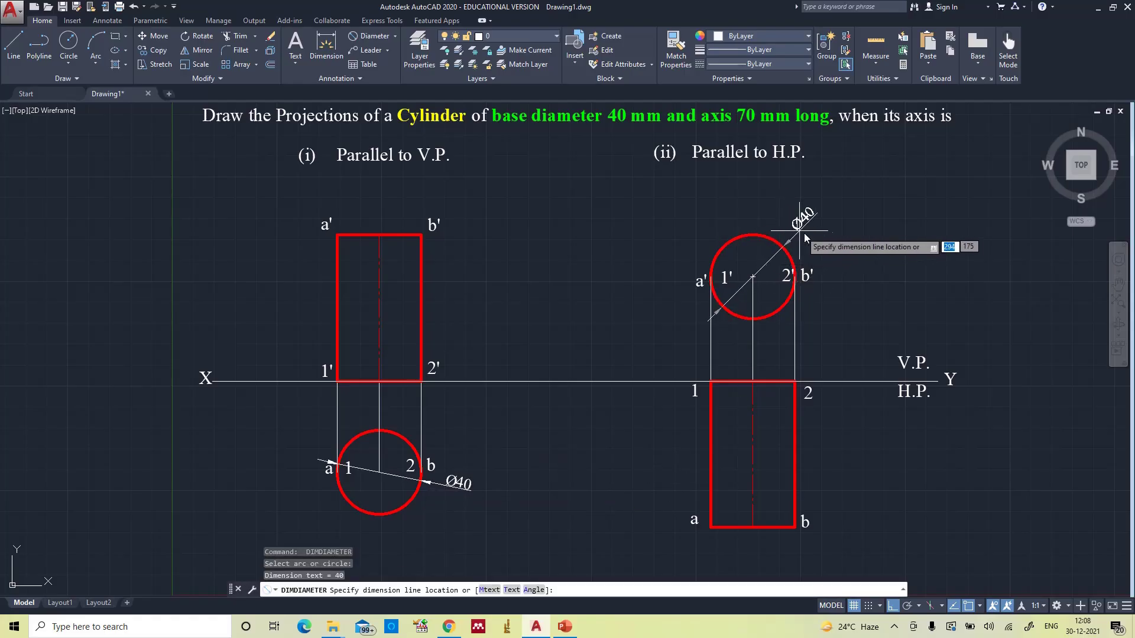
{"action": "left_click", "coordinate": [814, 247]}
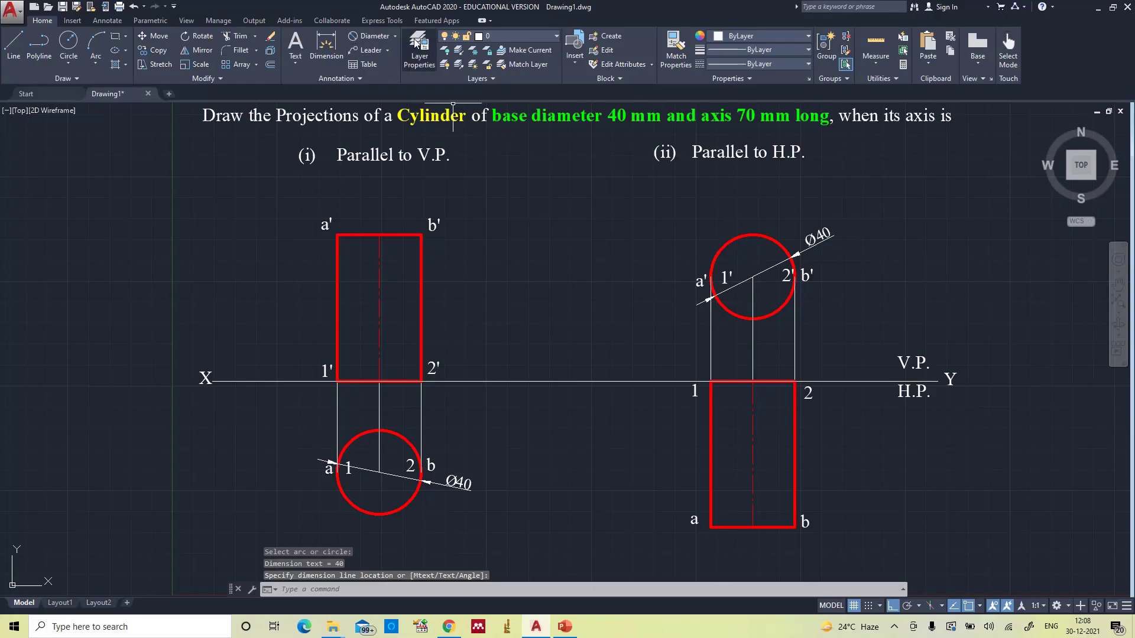
Step: Add vertical linear dimensions for the axis length of both rectangles, with each dimension line outside the rectangle's left edge
{"action": "left_click", "coordinate": [397, 37]}
{"action": "left_click", "coordinate": [372, 59]}
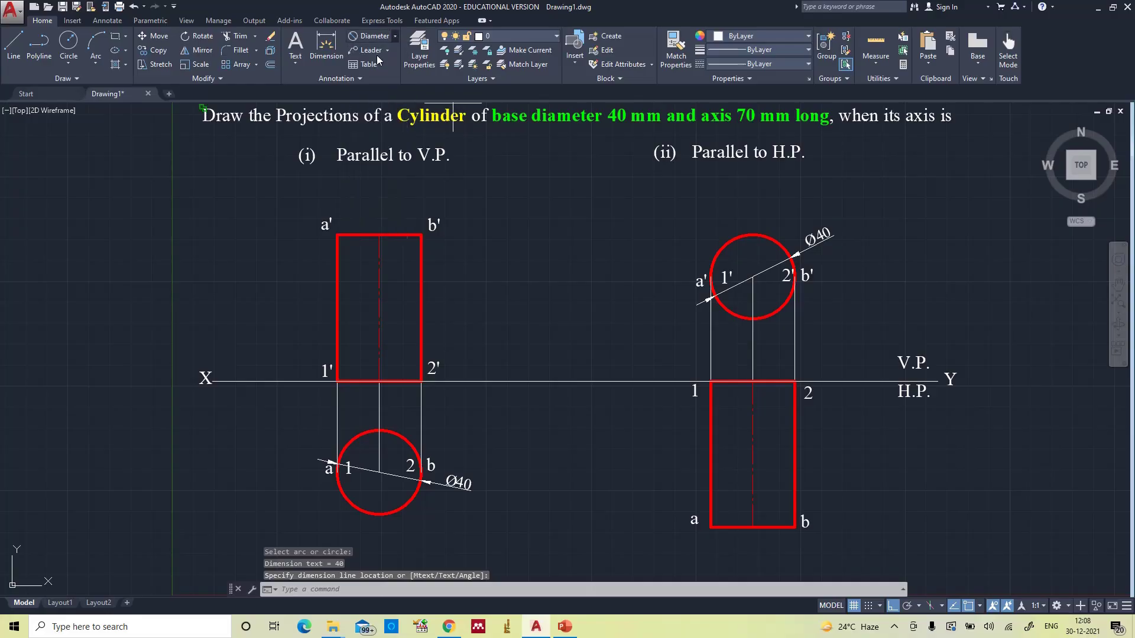
{"action": "left_click", "coordinate": [379, 237]}
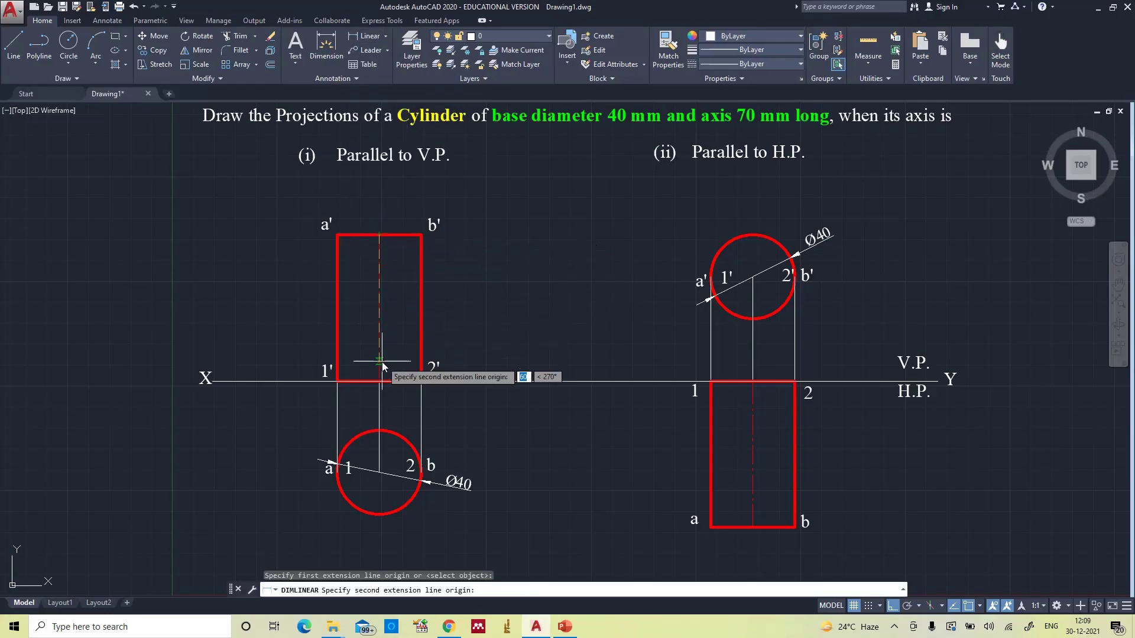
{"action": "left_click", "coordinate": [380, 383]}
{"action": "left_click", "coordinate": [293, 373]}
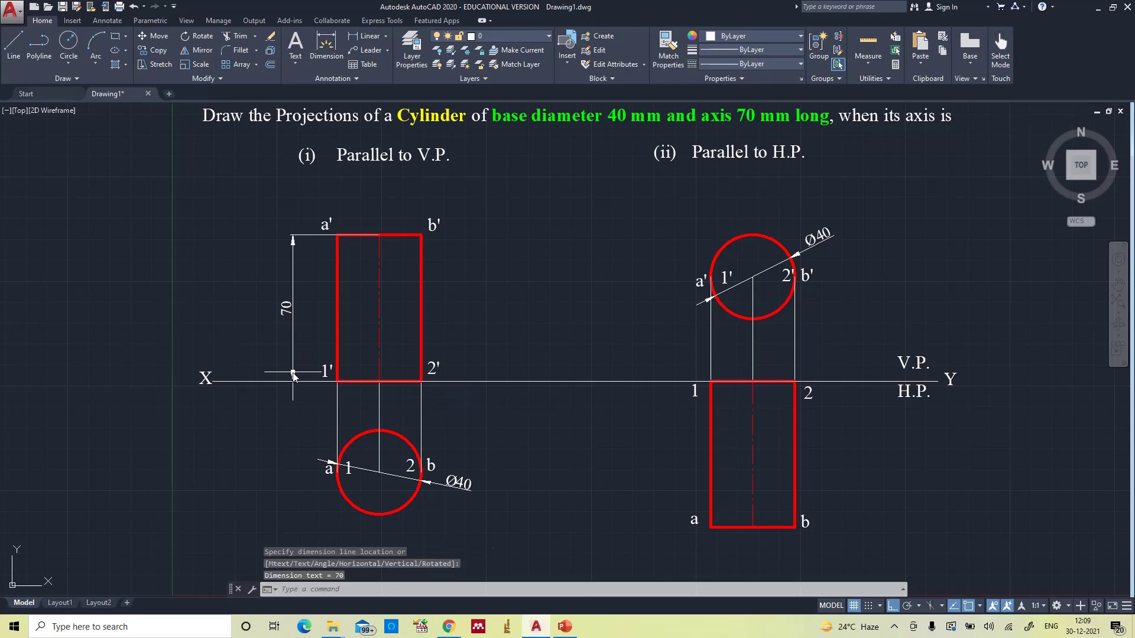
{"action": "key", "text": "Return"}
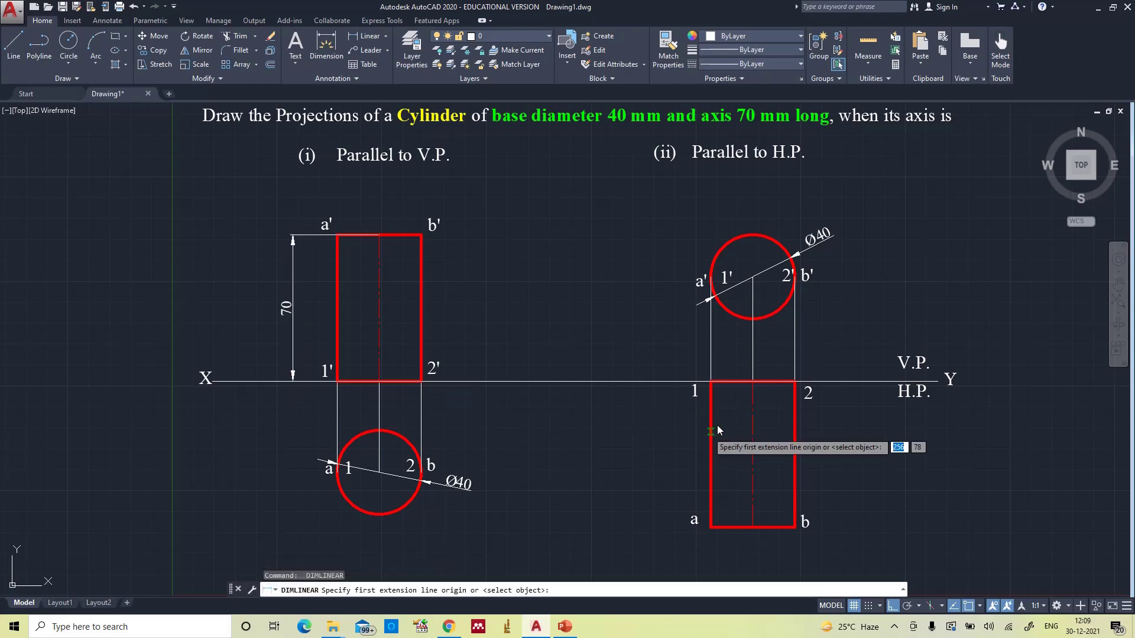
{"action": "left_click", "coordinate": [753, 384]}
{"action": "left_click", "coordinate": [752, 527]}
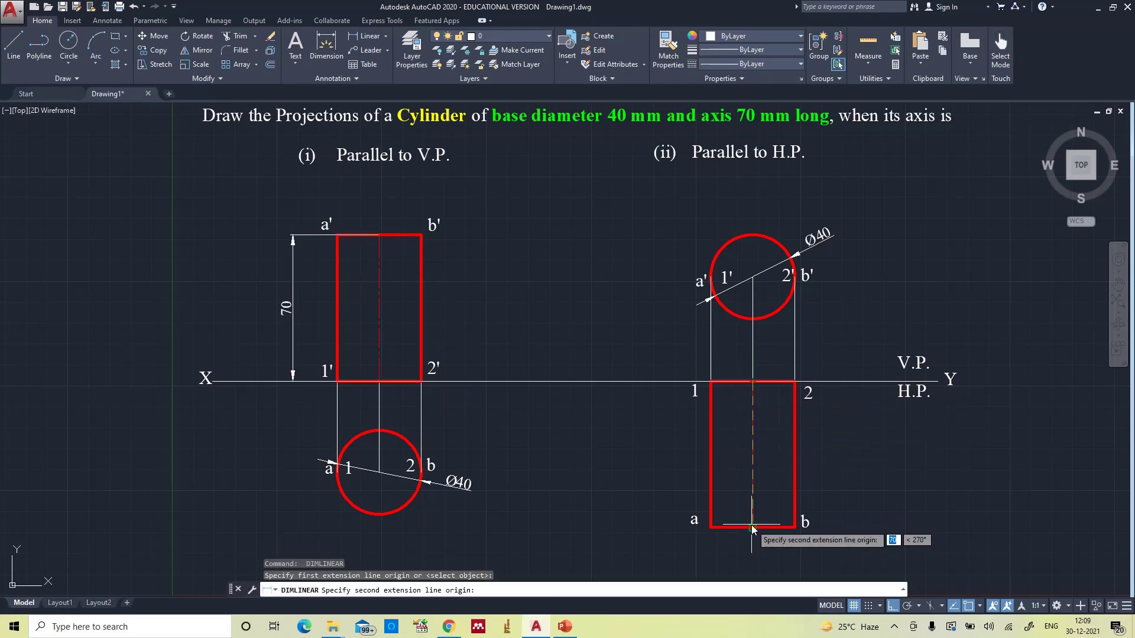
{"action": "left_click", "coordinate": [657, 526]}
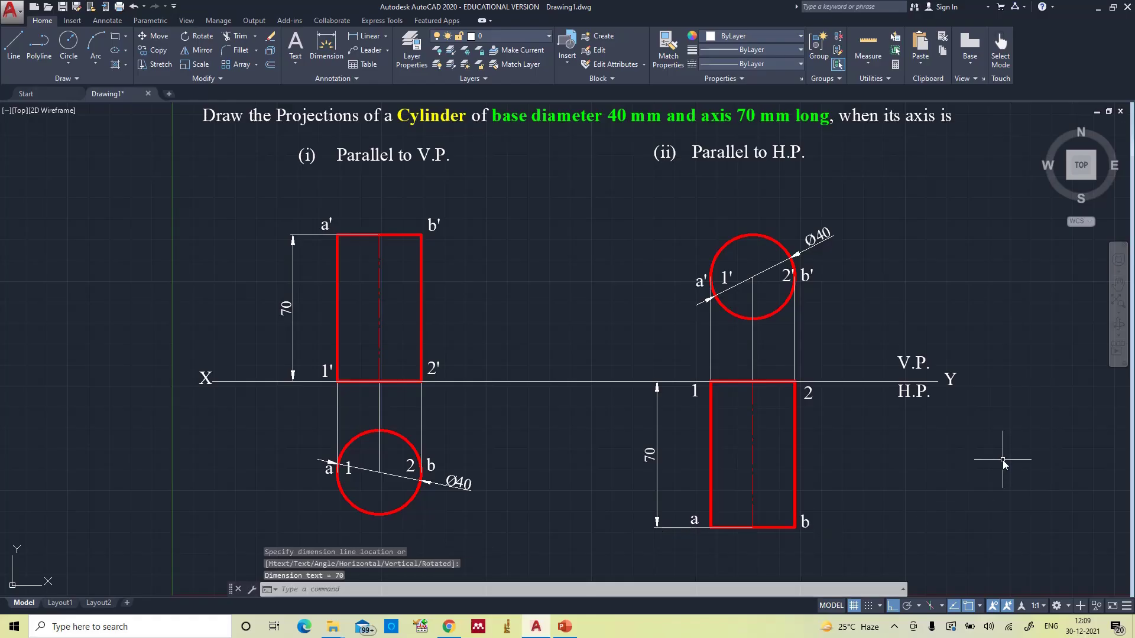
Step: Review the complete drawing in full view and on the Layout1 sheet, ending back in model space
{"action": "type", "text": "z"}
{"action": "key", "text": "Return"}
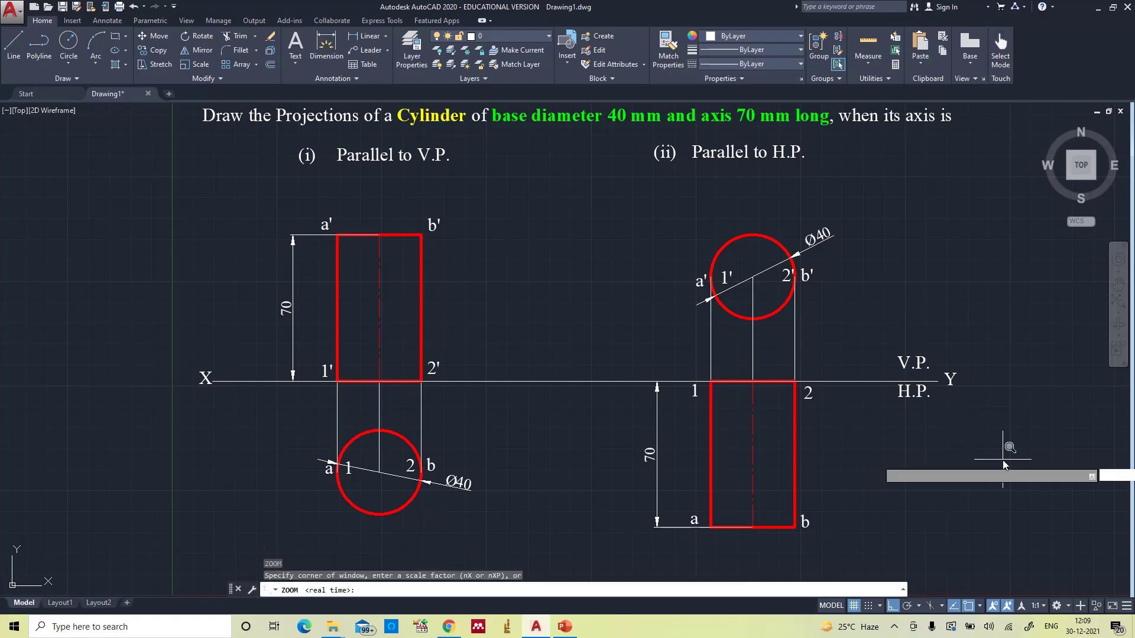
{"action": "type", "text": "a"}
{"action": "key", "text": "Return"}
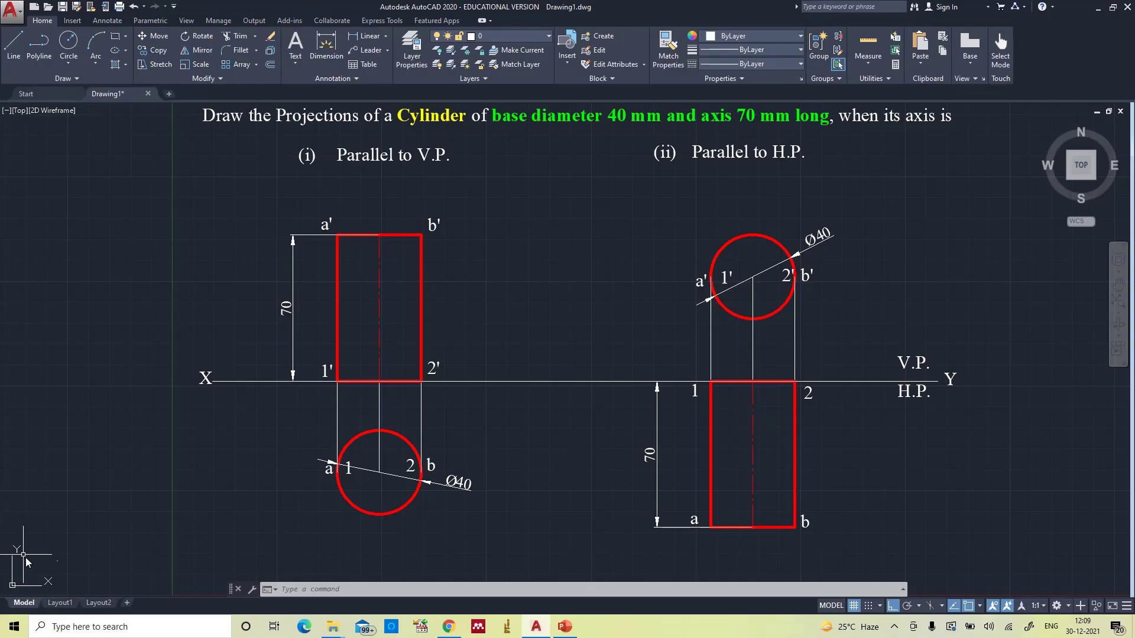
{"action": "left_click", "coordinate": [61, 603]}
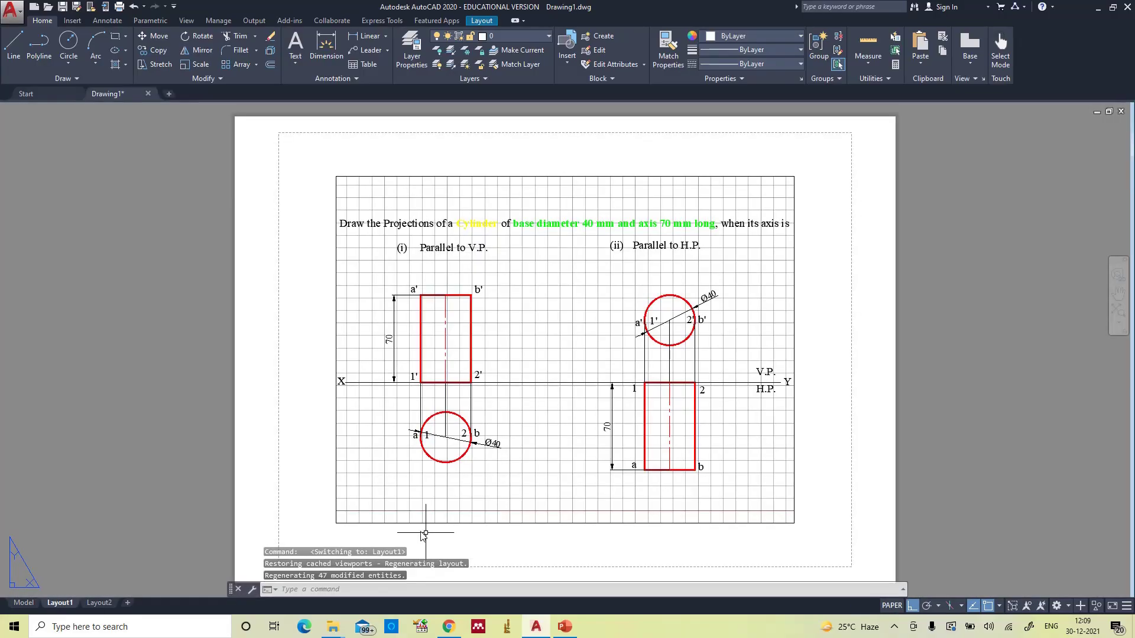
{"action": "left_click", "coordinate": [22, 603]}
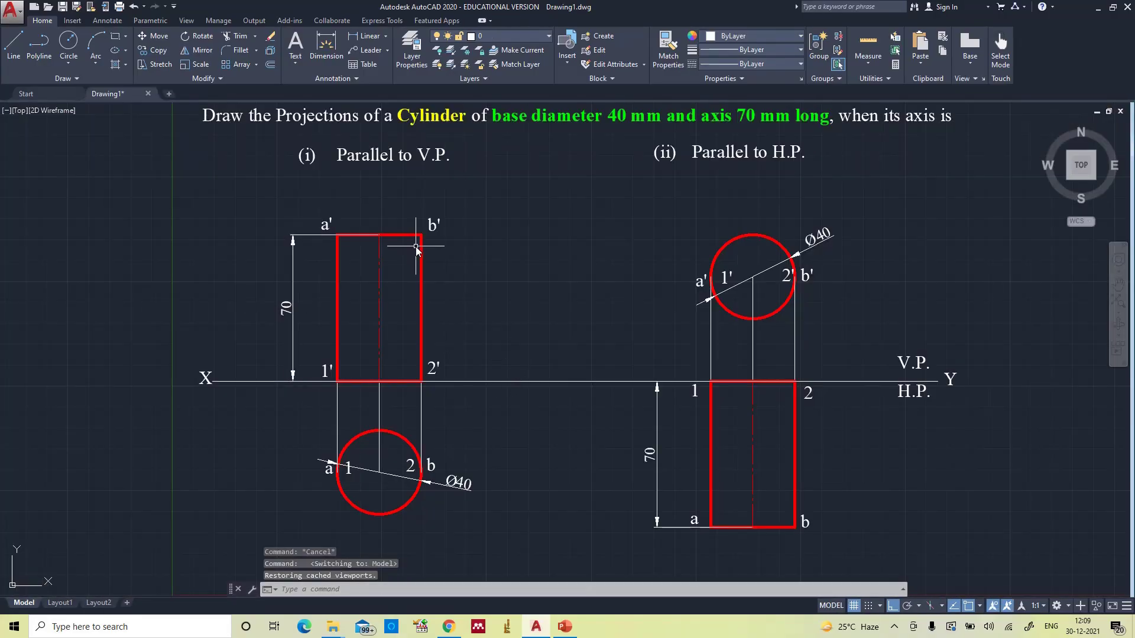